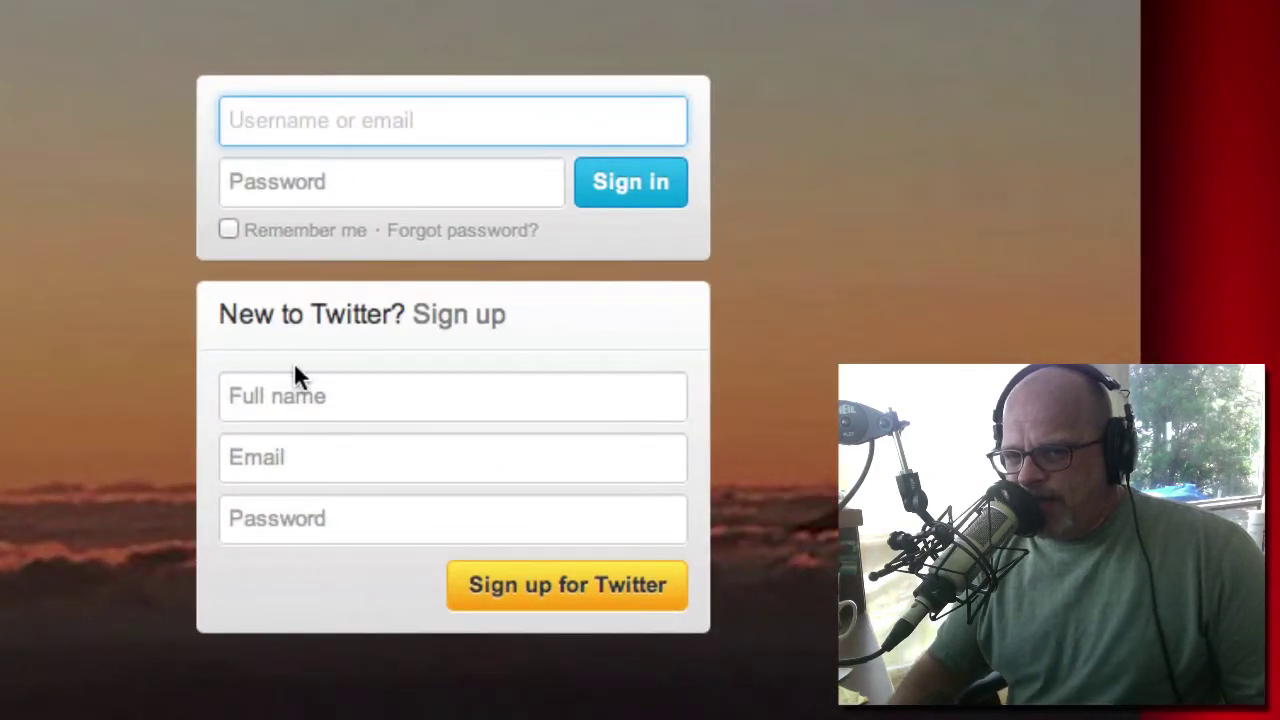
Enter full name Magic Button, a Yahoo email address and a password, then submit the sign-up form
click(323, 395)
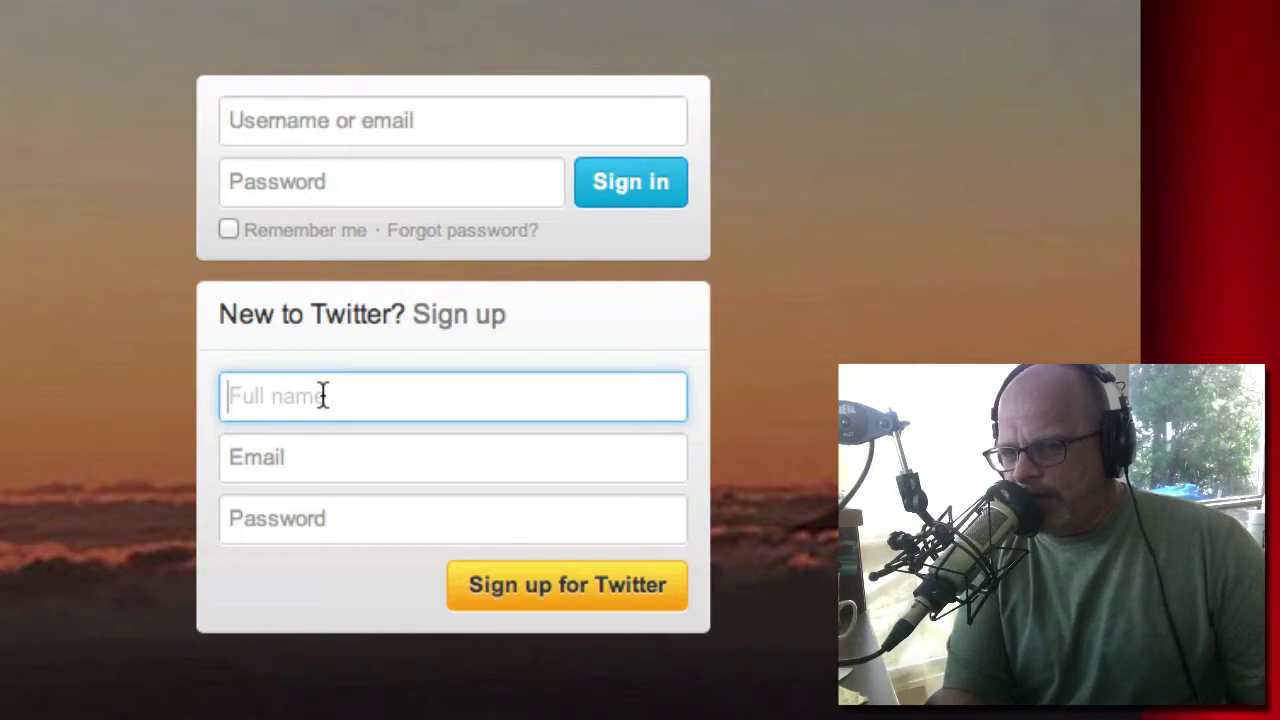
text(Magic Button)
key(Tab)
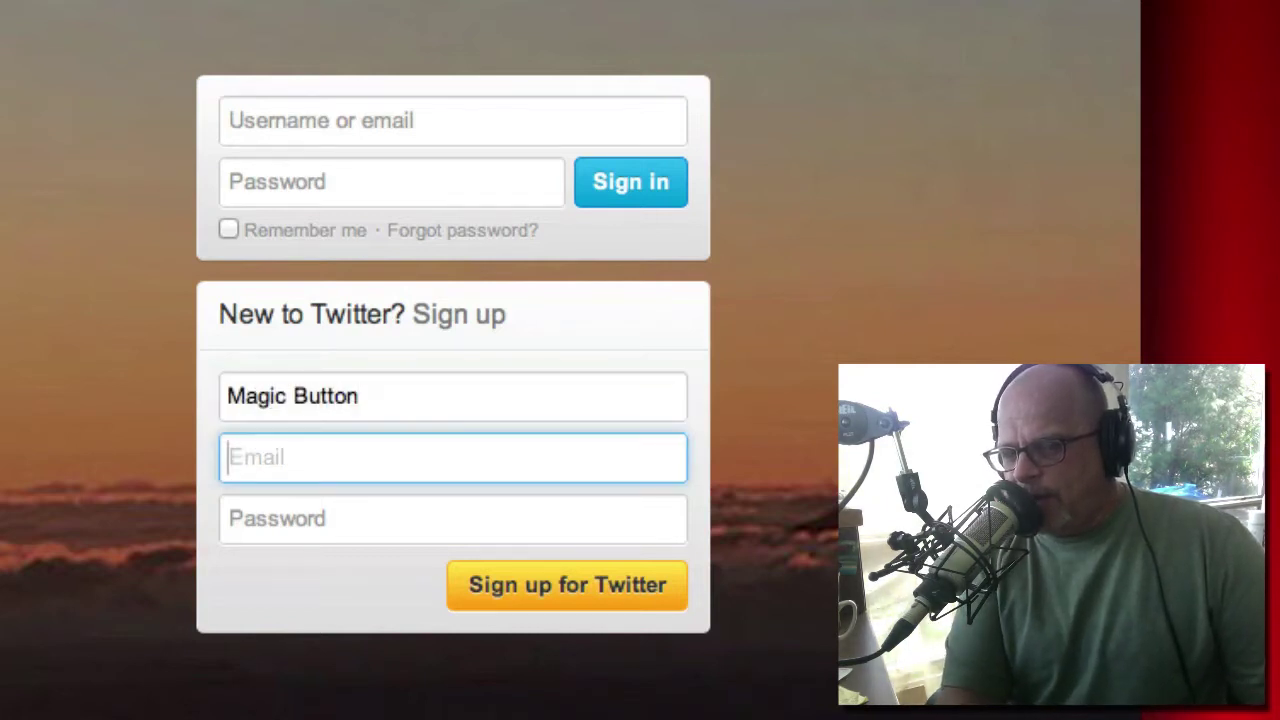
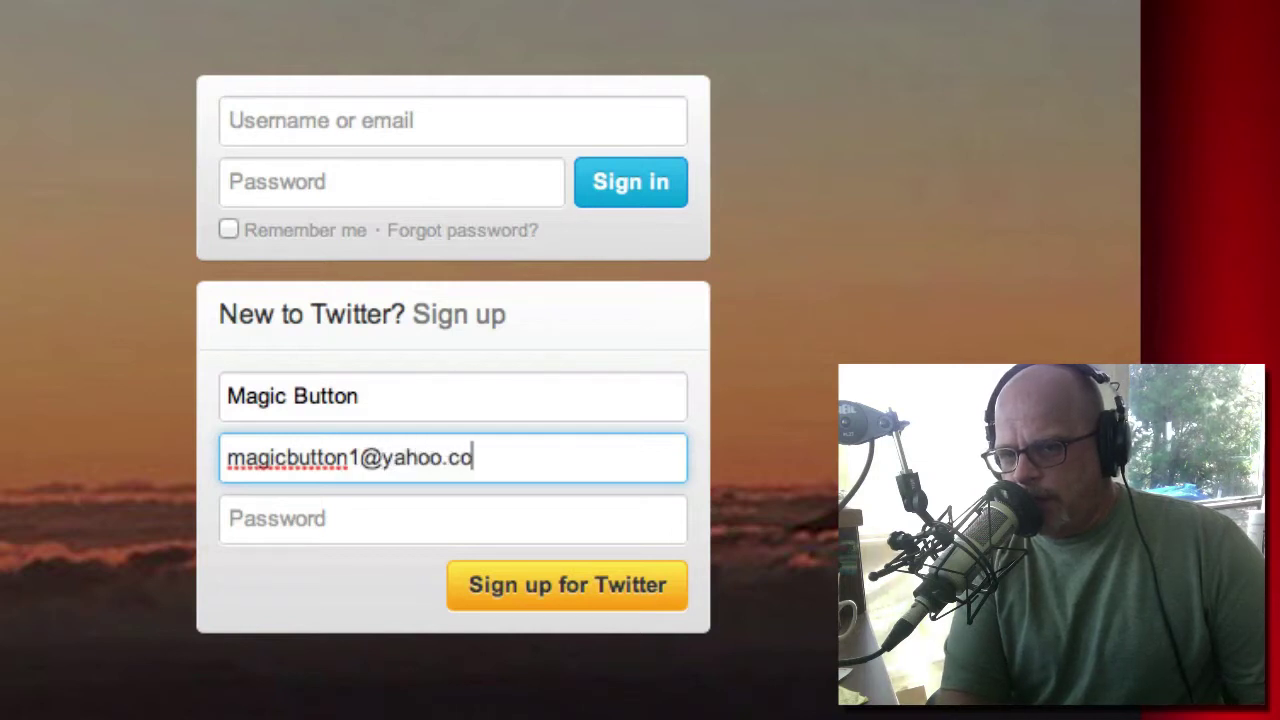
key(Tab)
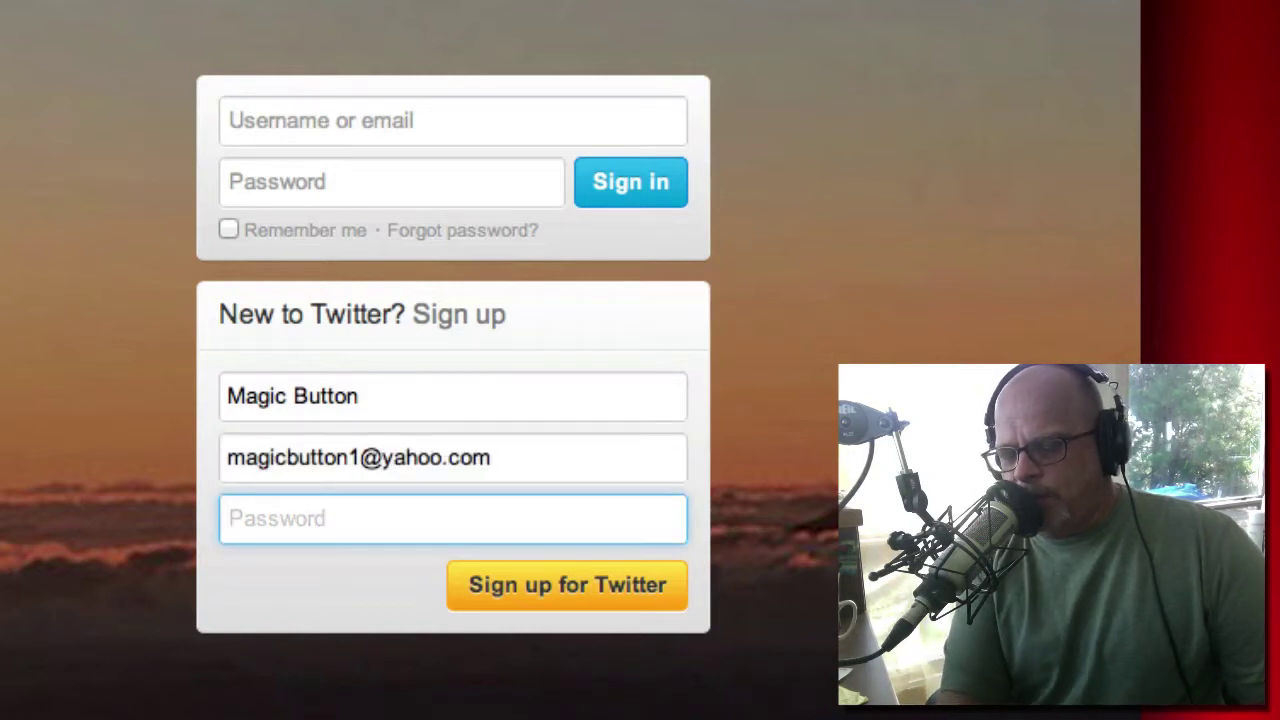
text(••••••••)
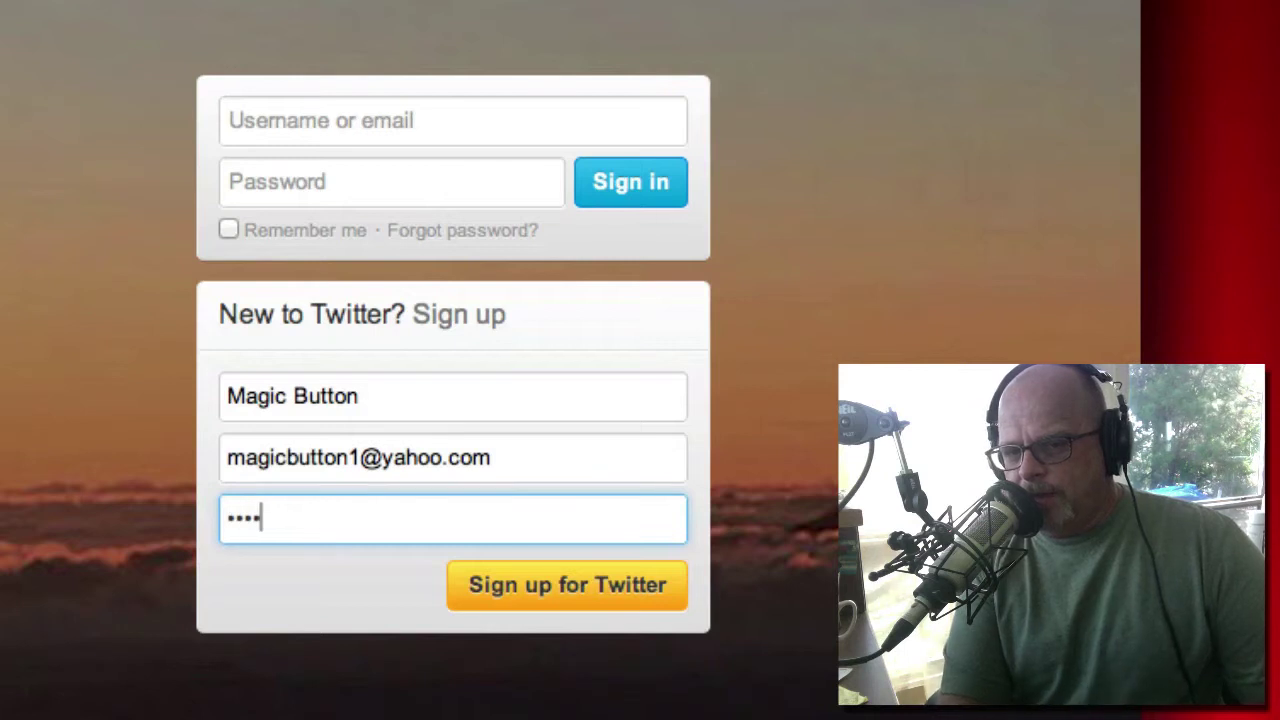
text(•)
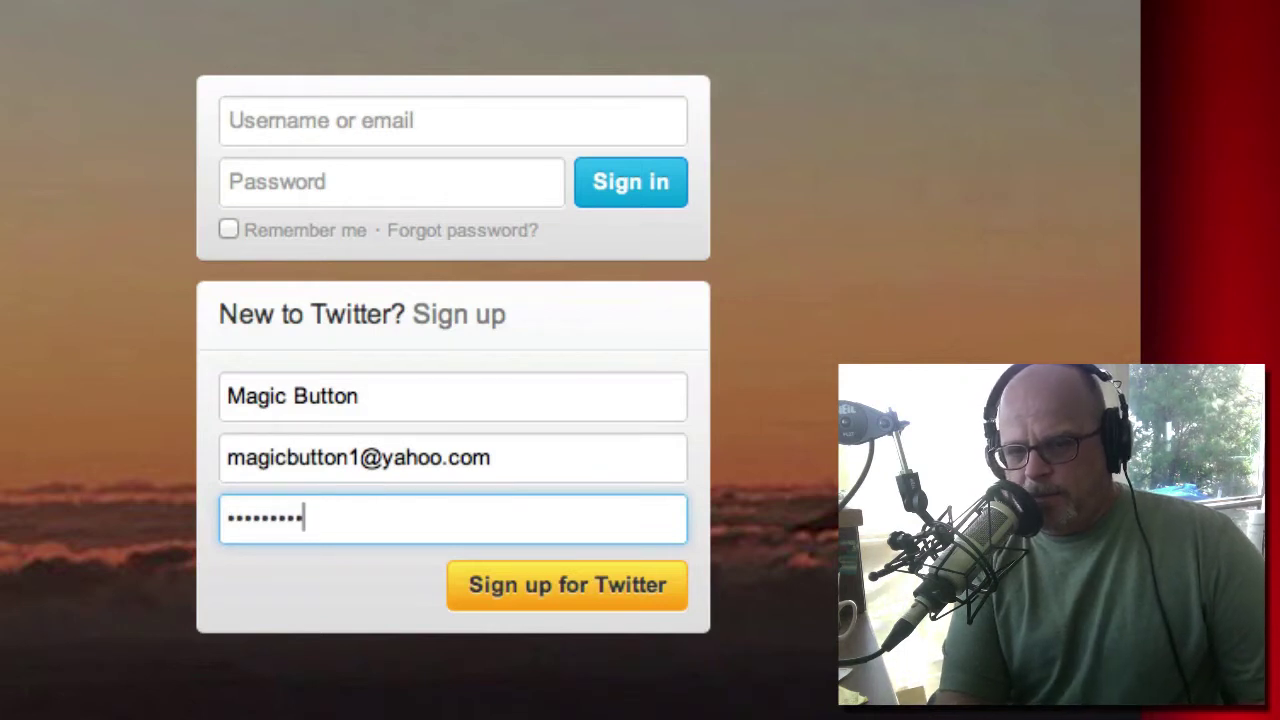
click(585, 597)
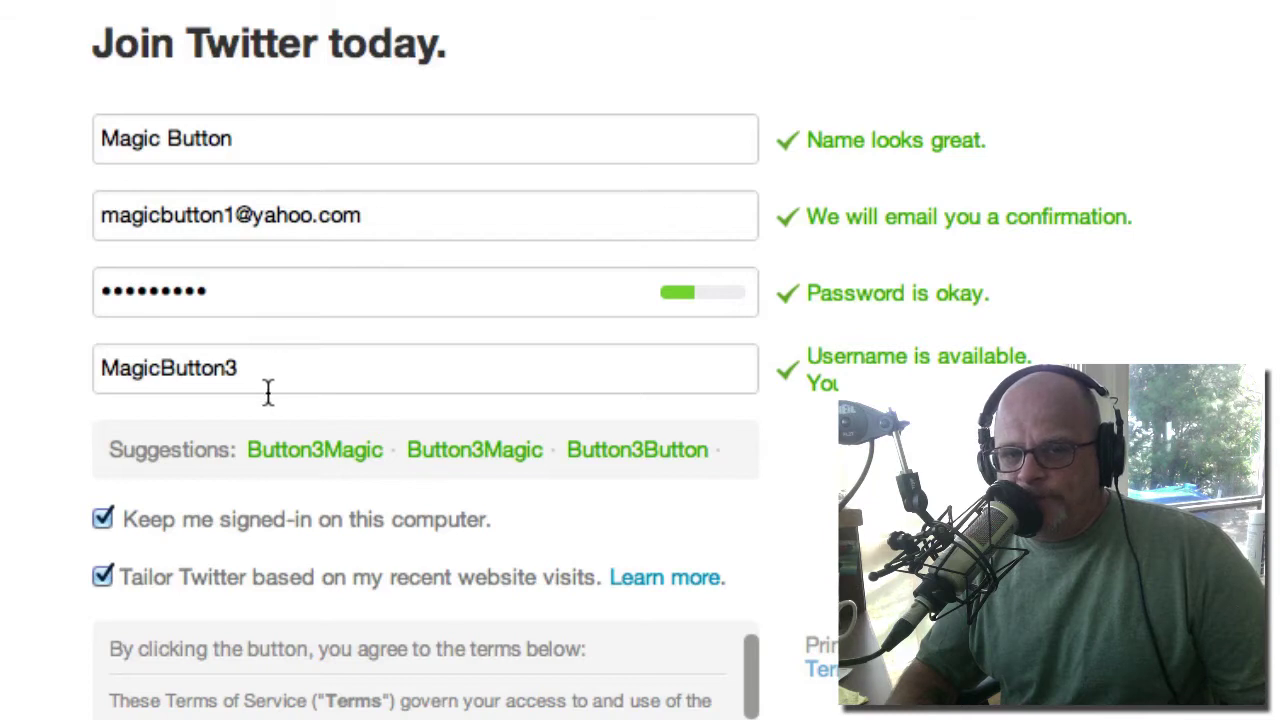
Uncheck 'Keep me signed-in' and 'Tailor Twitter', then create the account
click(104, 526)
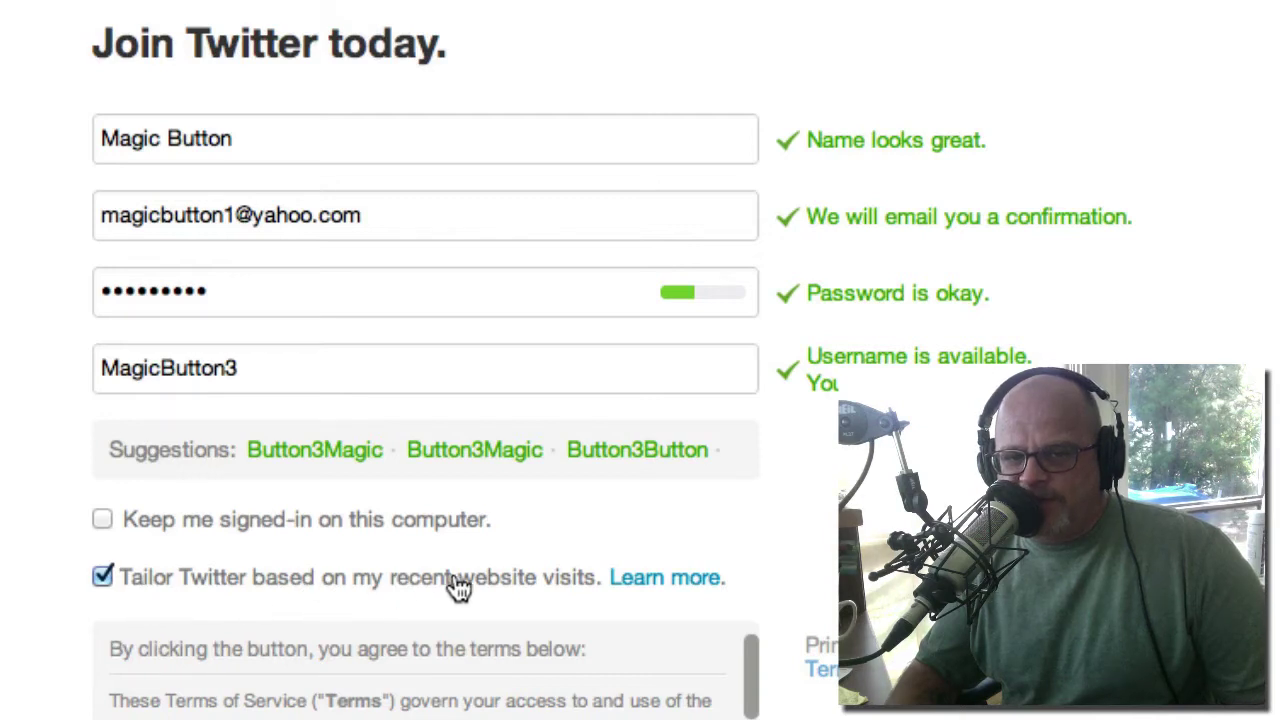
click(103, 579)
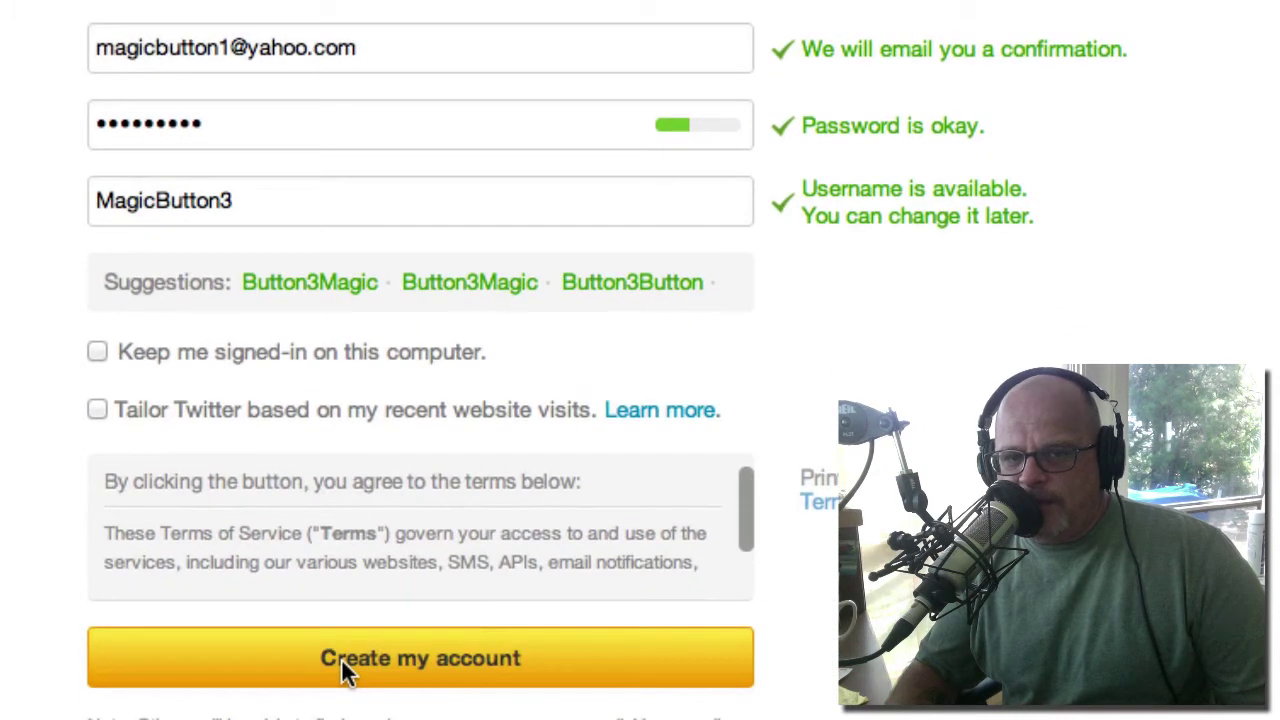
click(341, 665)
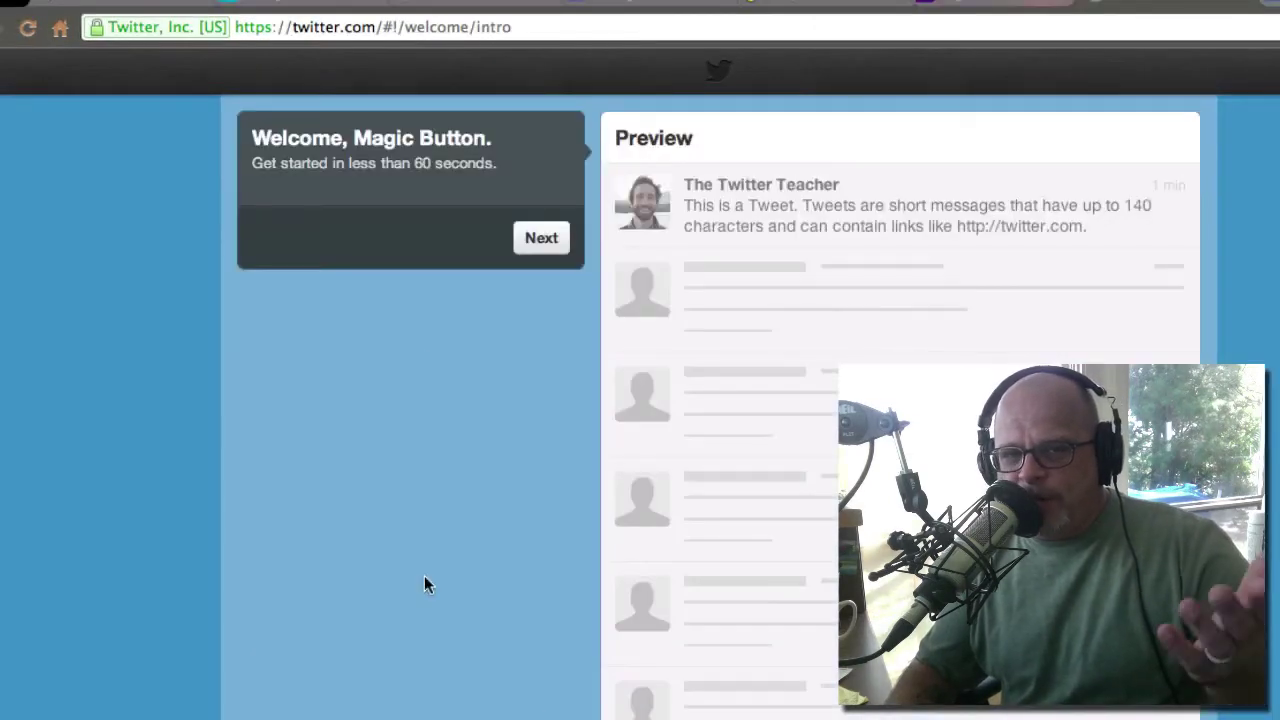
Continue past the welcome intro and review the Build your timeline suggestions
click(540, 244)
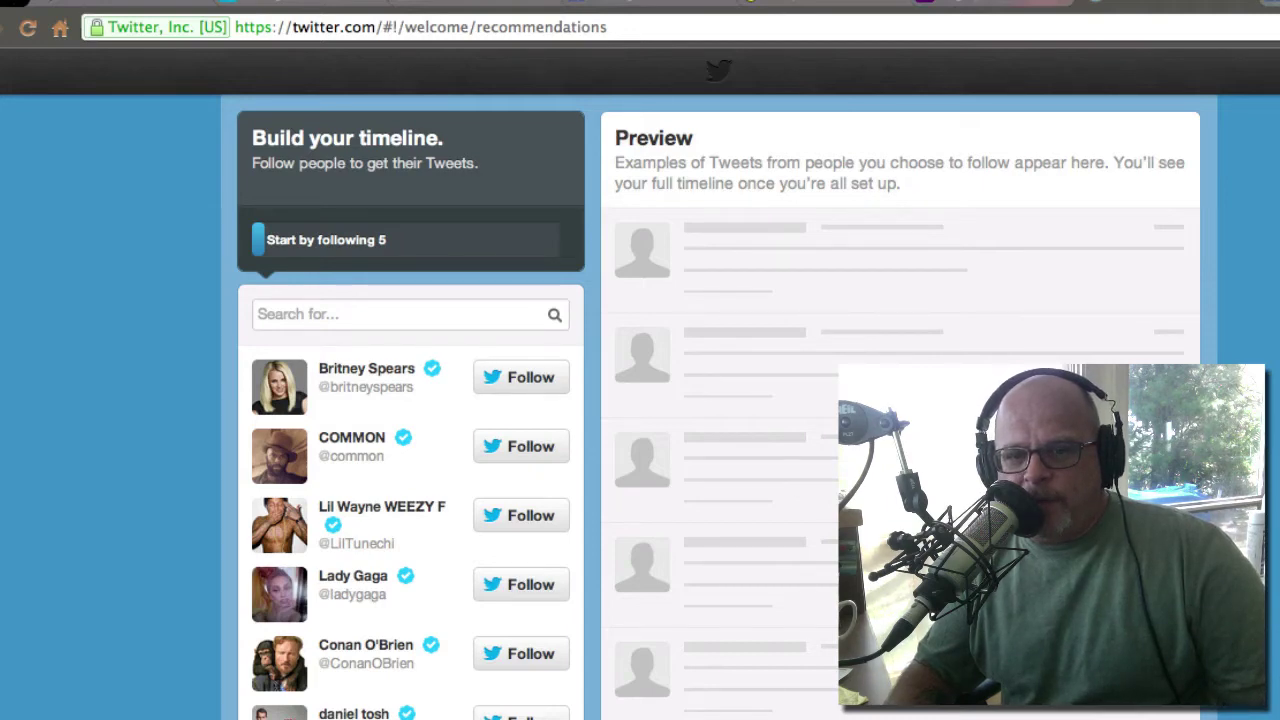
scroll(674, 300, down, 2)
scroll(674, 300, up, 3)
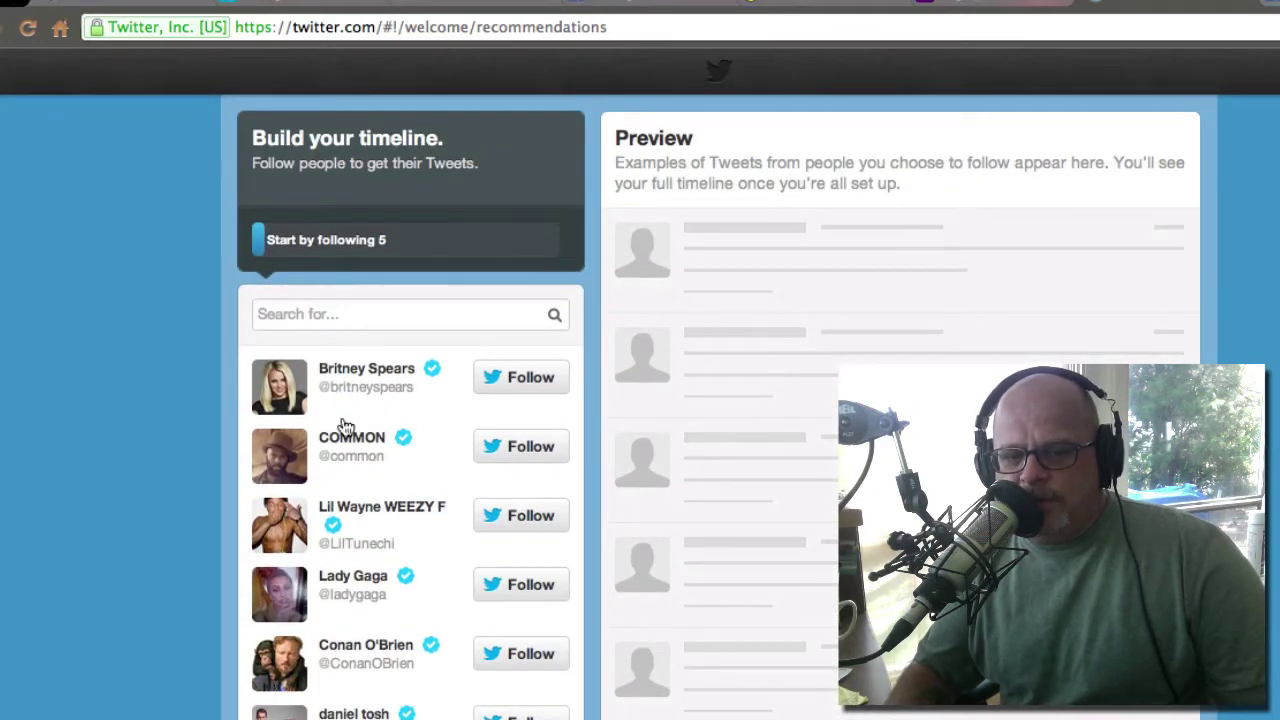
scroll(391, 626, down, 5)
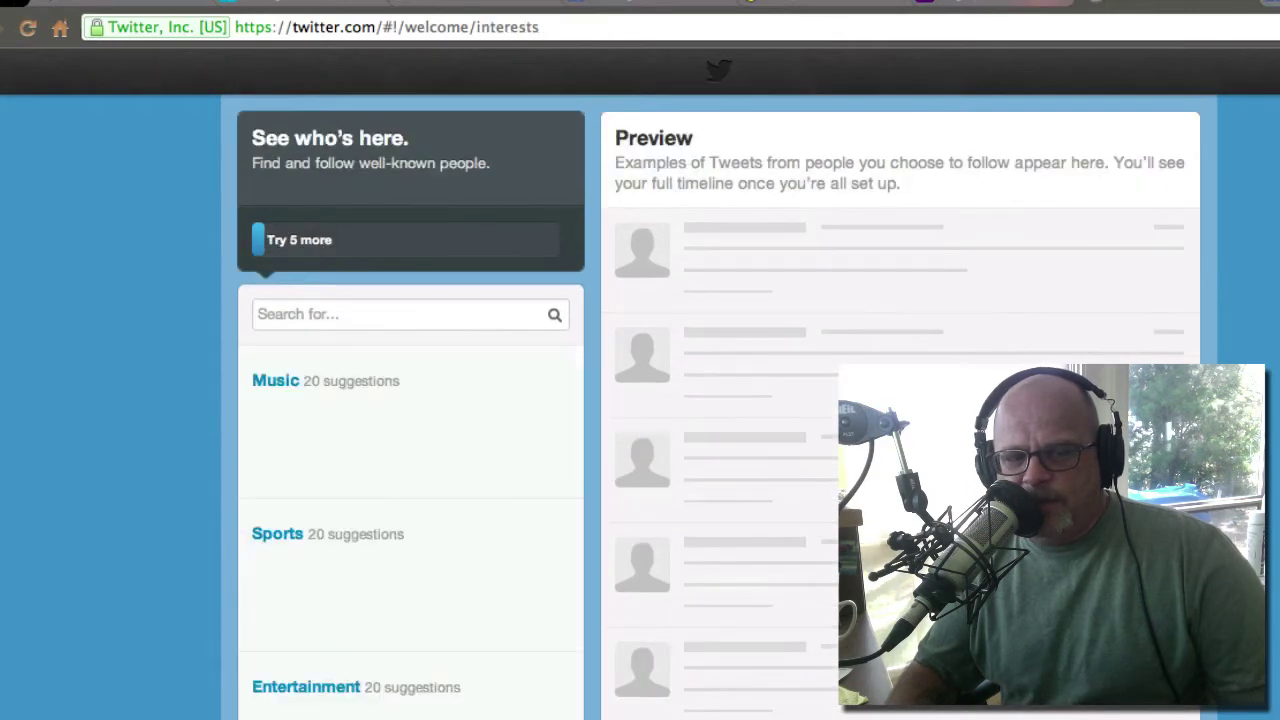
Search for benscarts and follow BensCarts
click(312, 314)
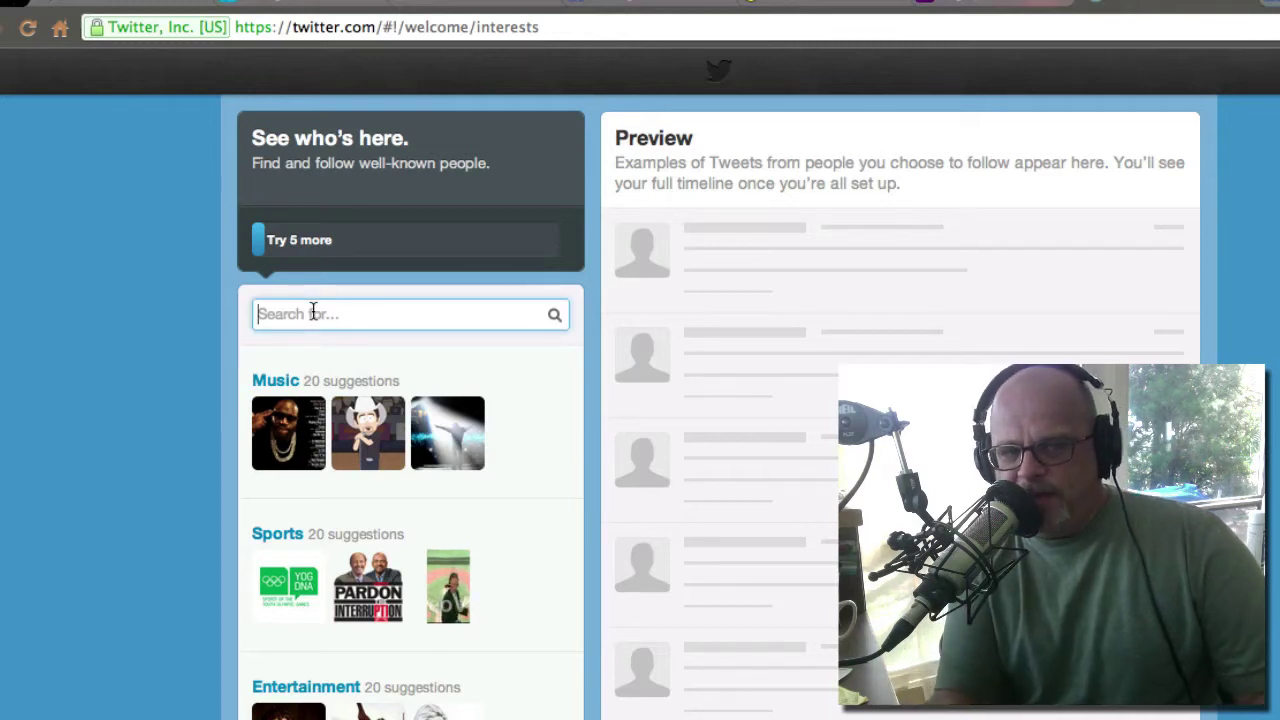
text(benscarts)
key(Return)
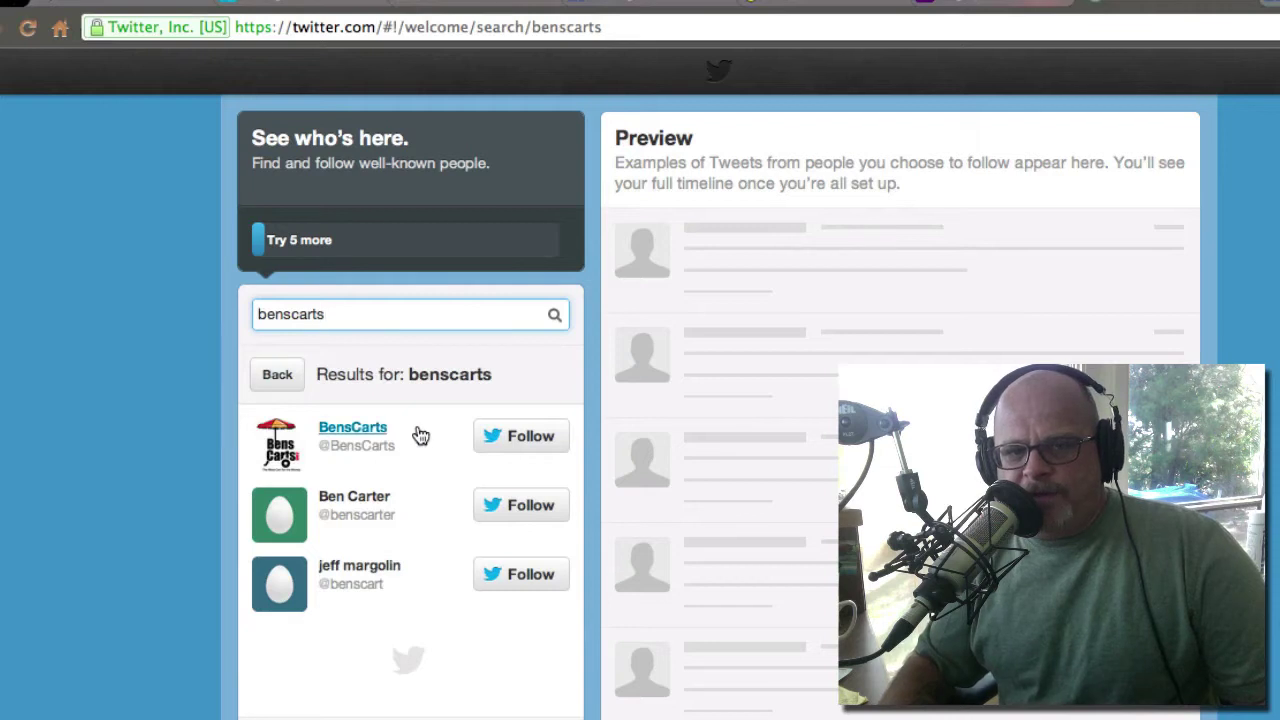
click(513, 442)
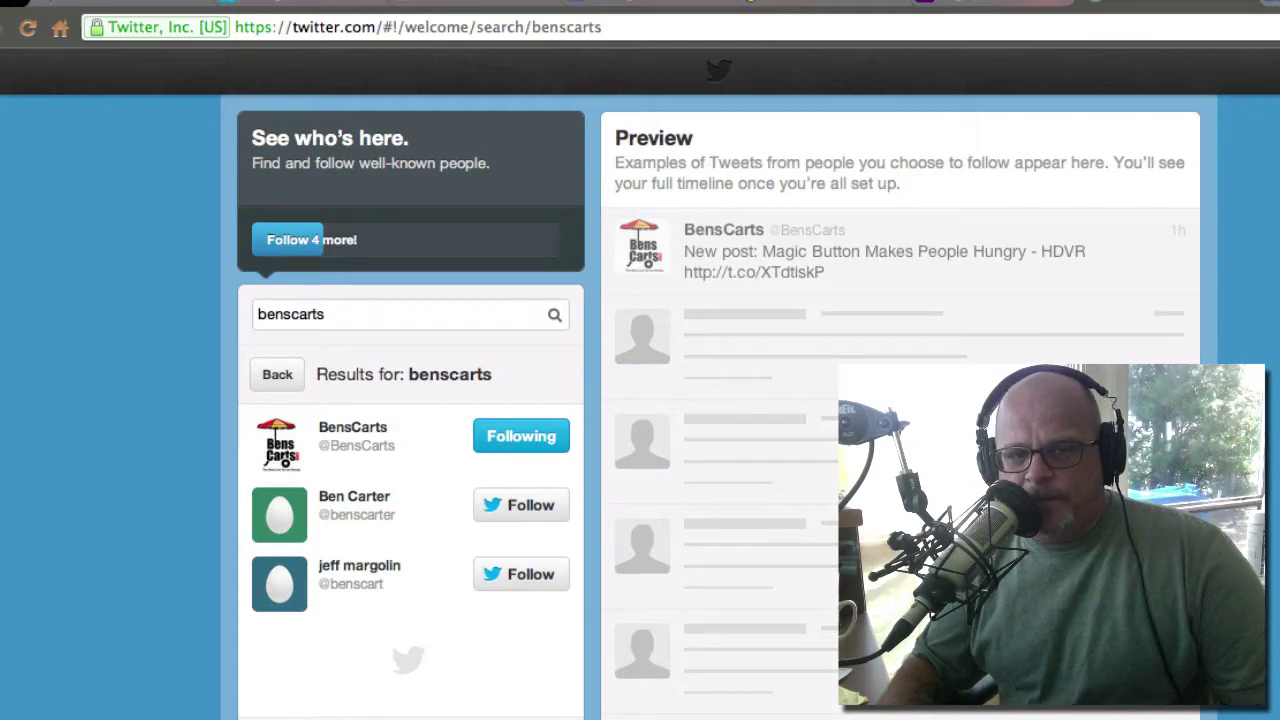
Search for lovehotdogco, follow Love Hot Dog Co., and skip to Find people you know
double_click(360, 314)
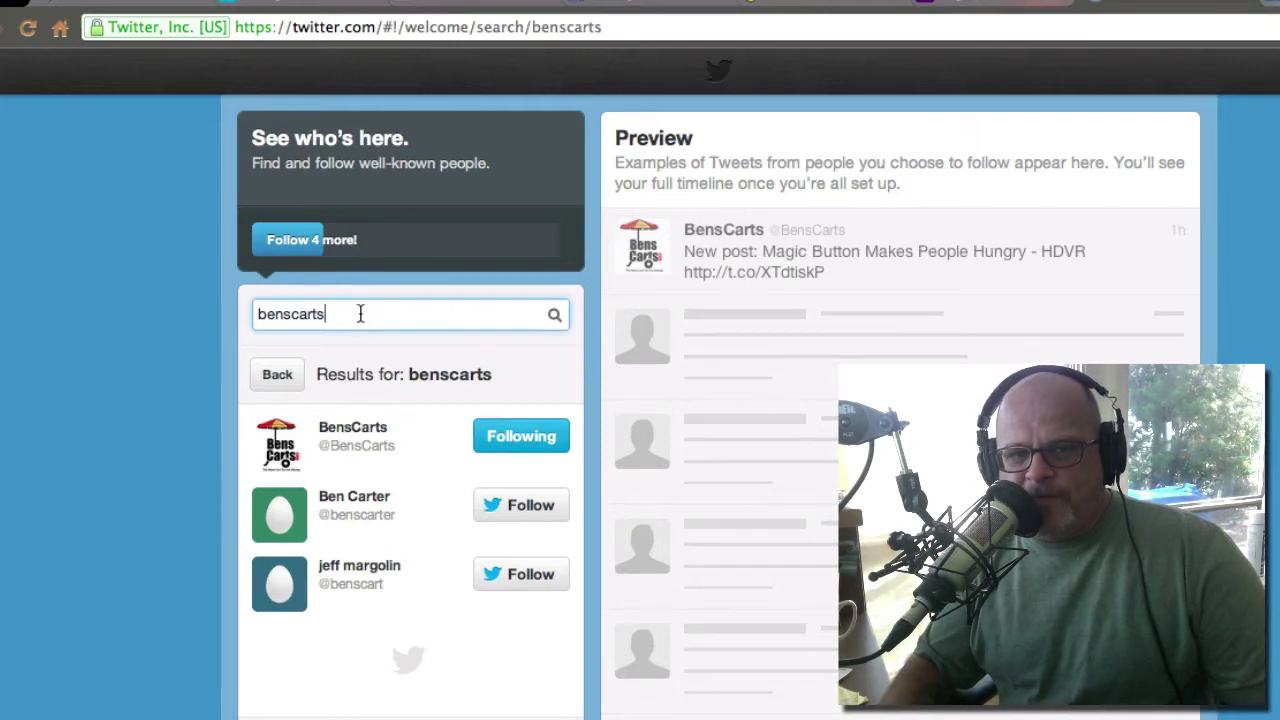
text(love)
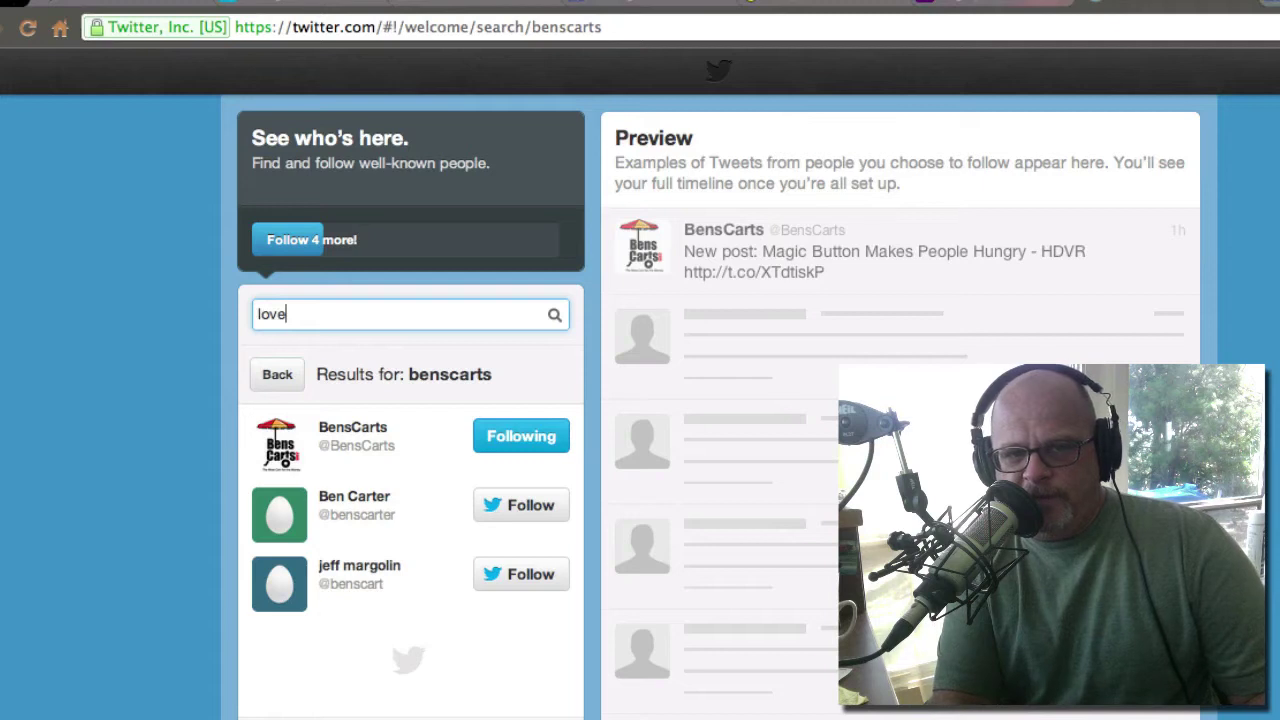
text(hotdog)
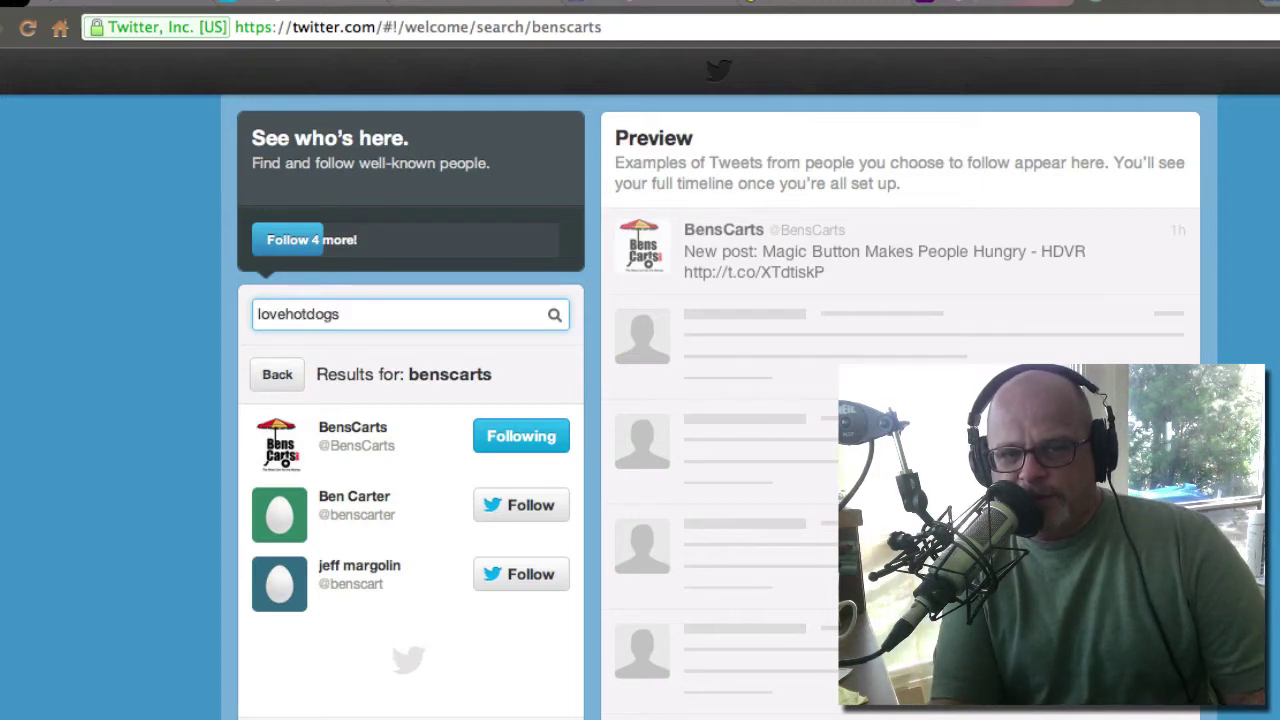
text(s)
key(Return)
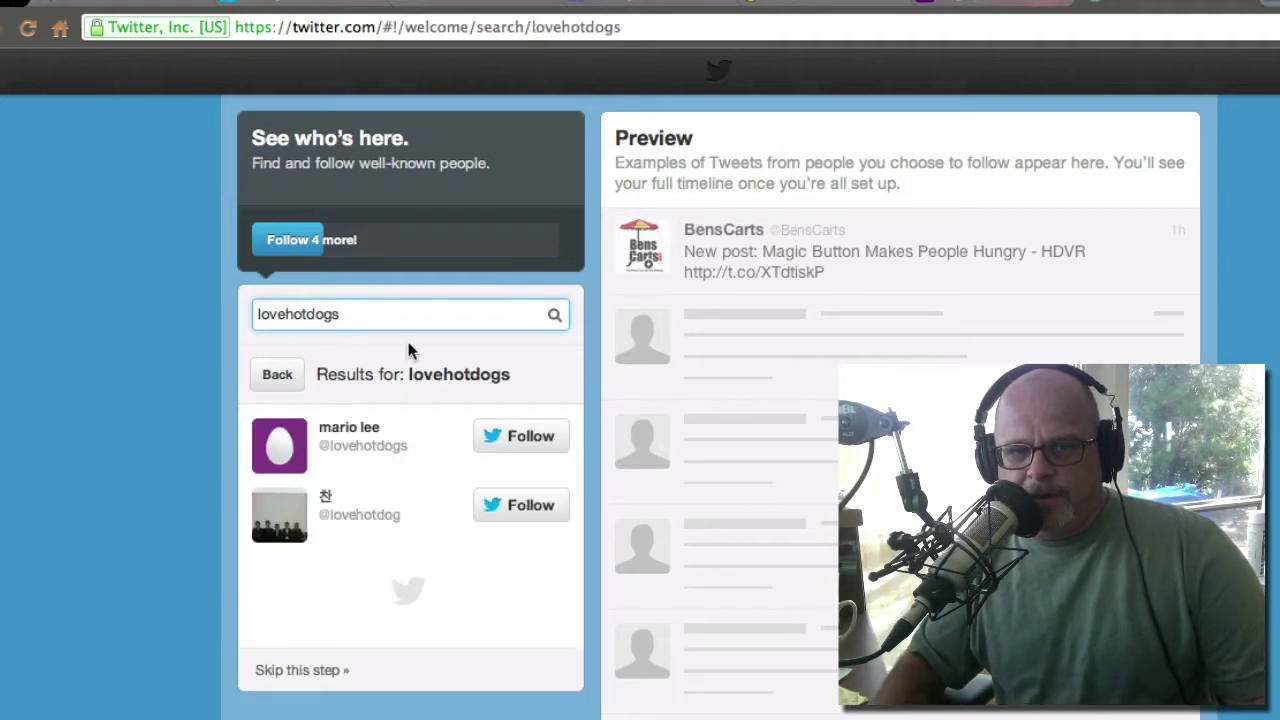
key(BackSpace)
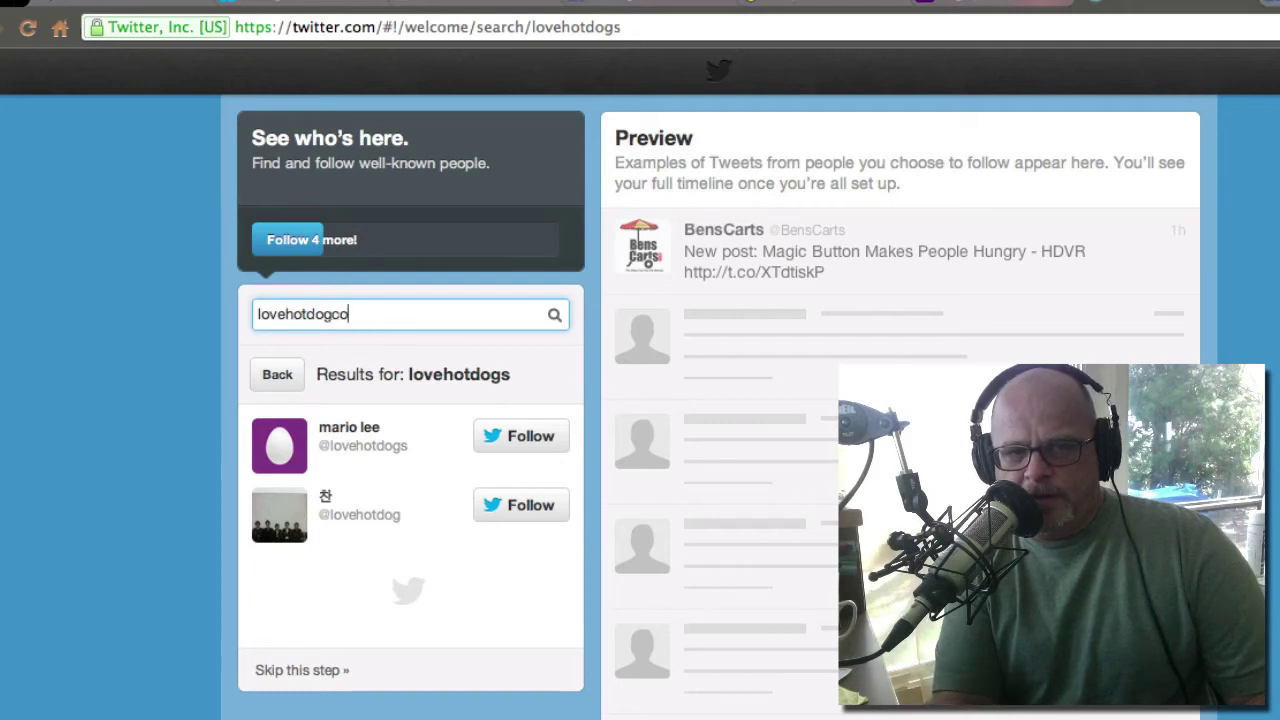
text(co)
key(Return)
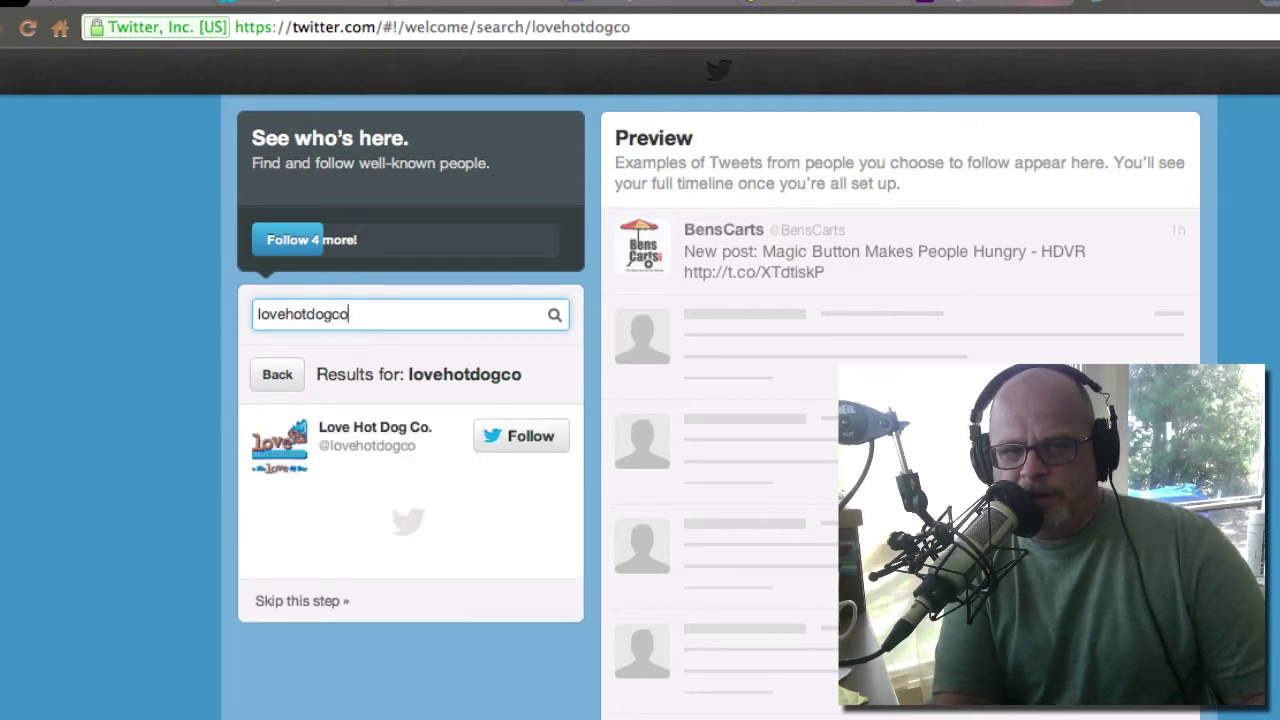
click(543, 446)
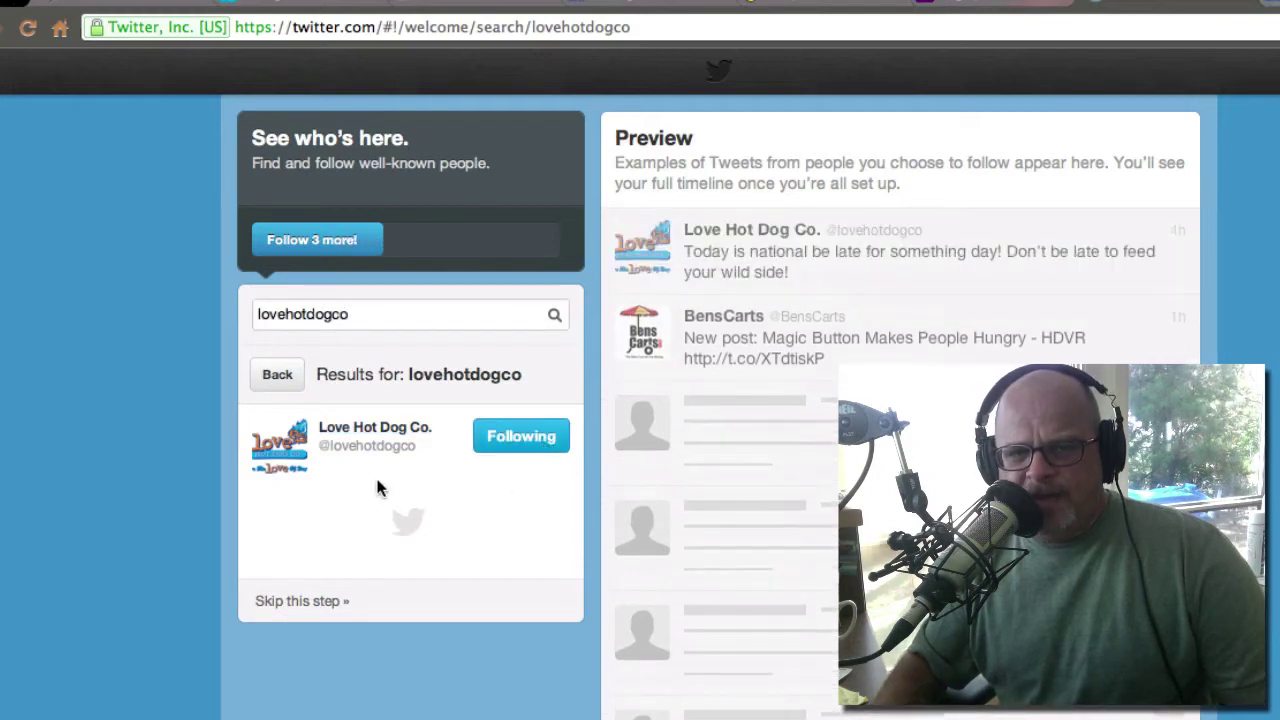
click(321, 603)
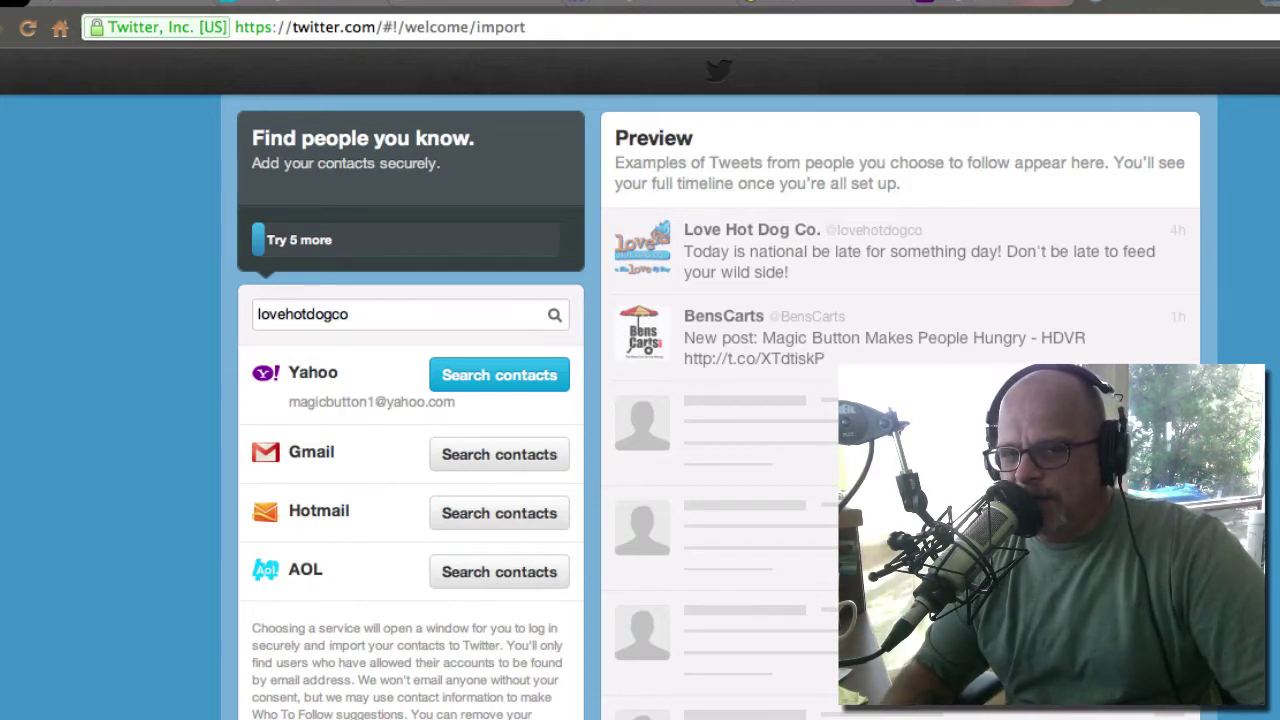
double_click(462, 312)
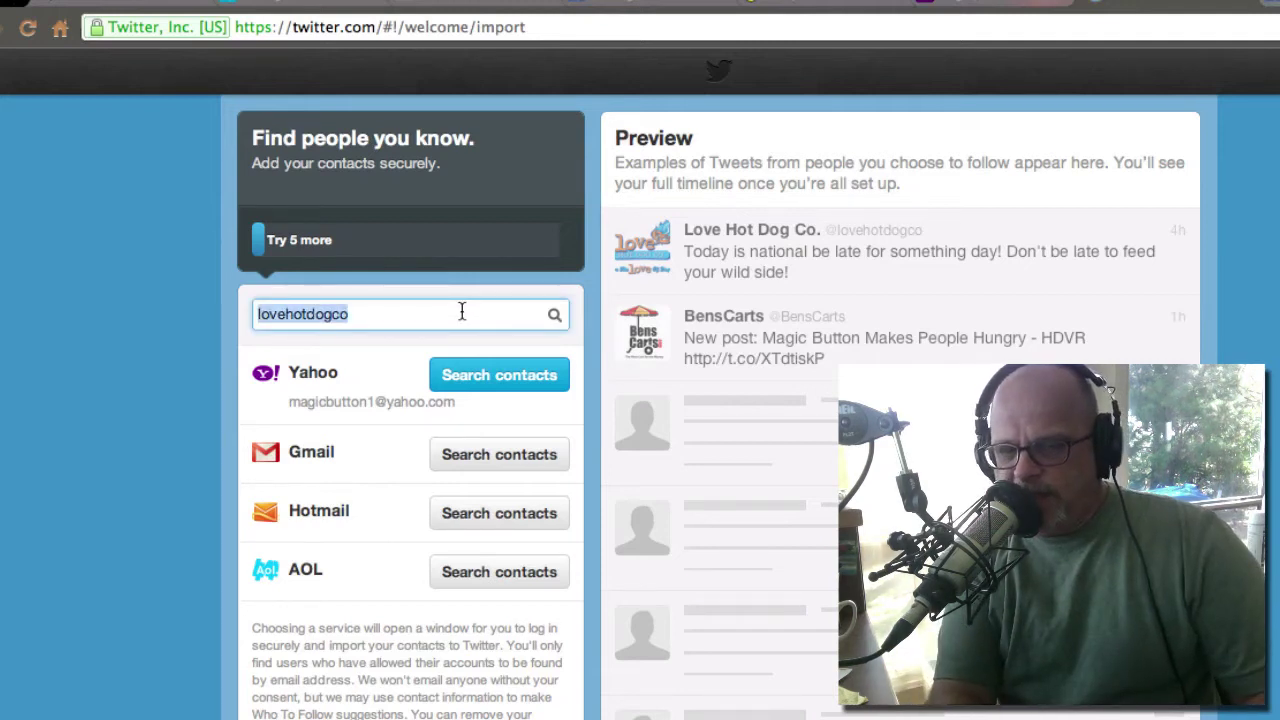
text(hotdogmi)
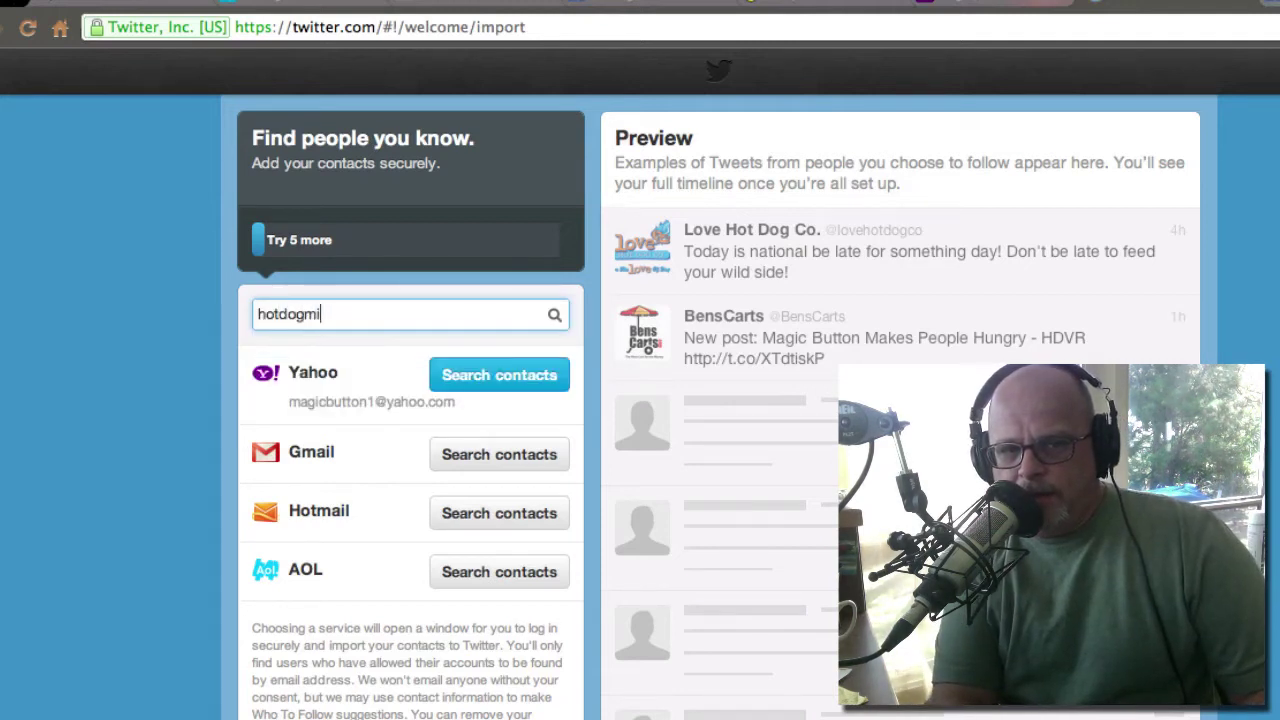
text(ke)
key(Return)
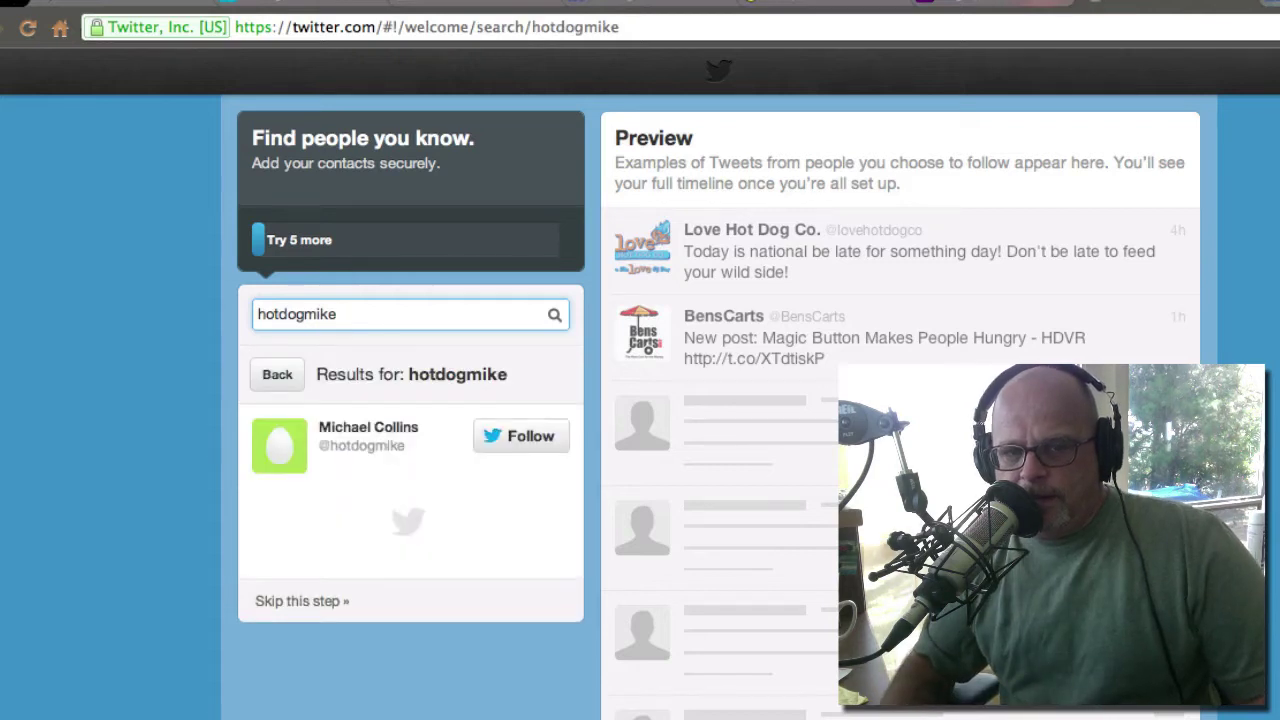
double_click(365, 314)
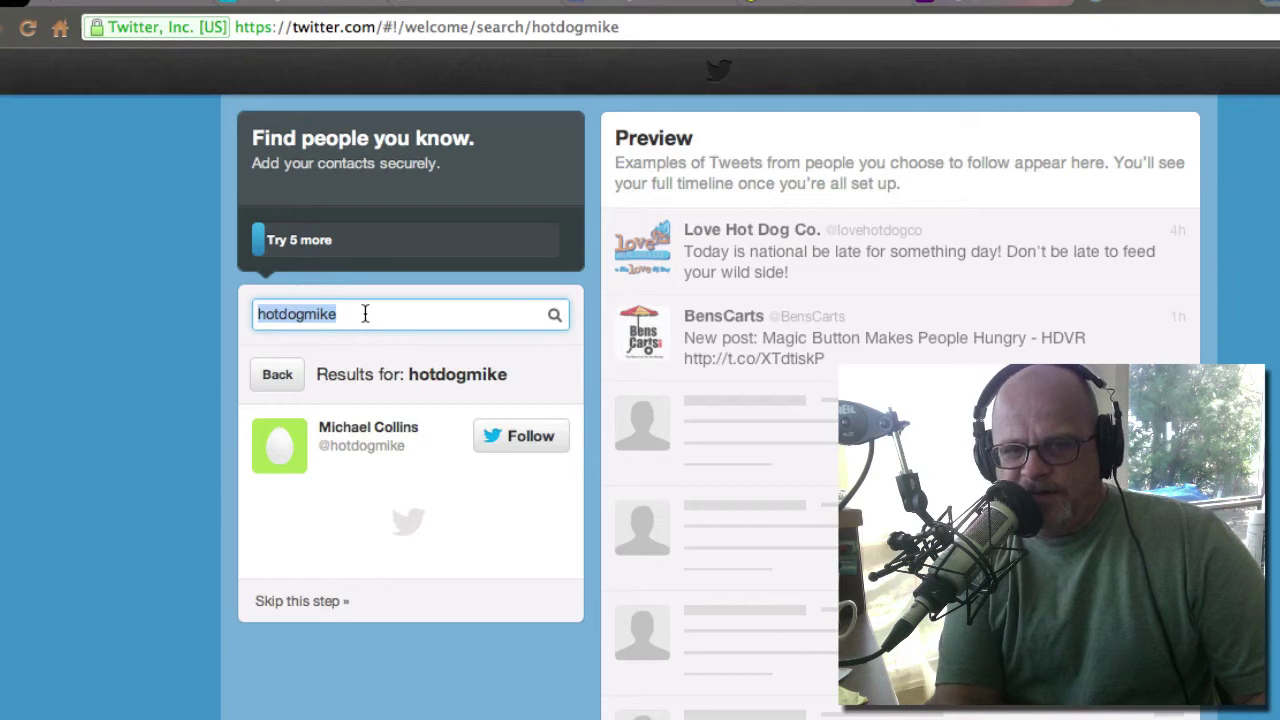
text(hot dog )
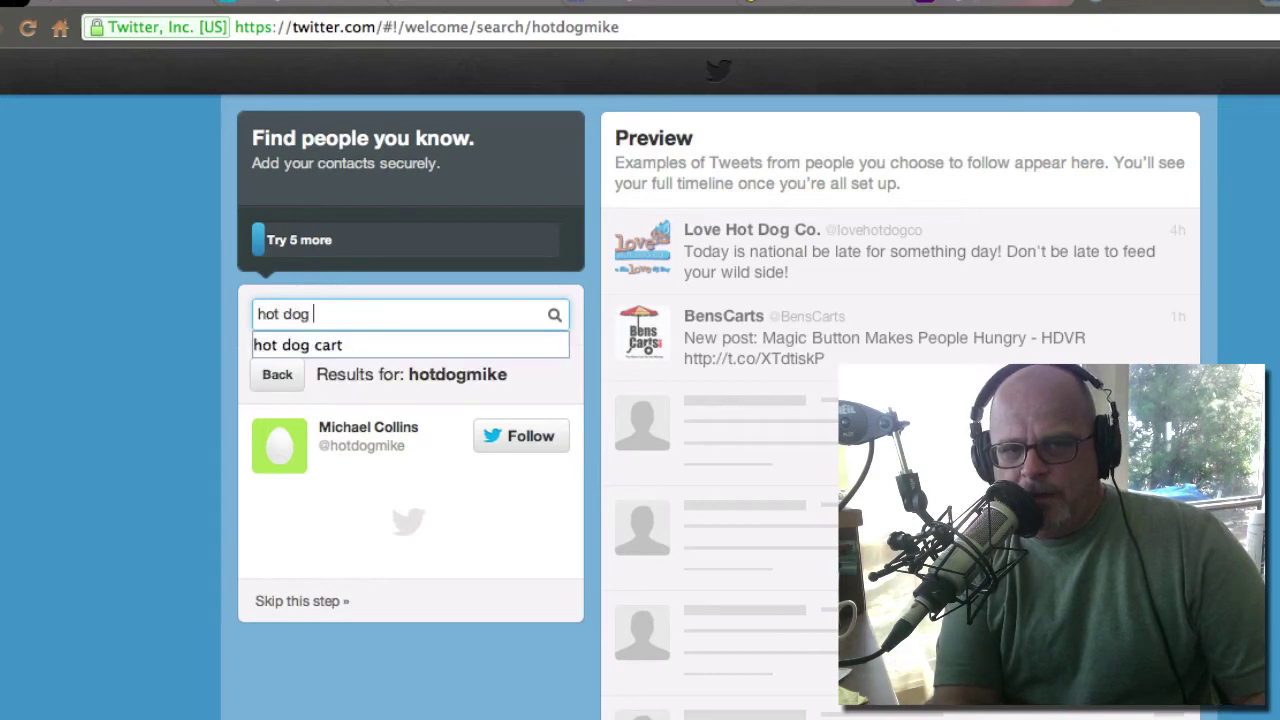
text(mike)
key(Return)
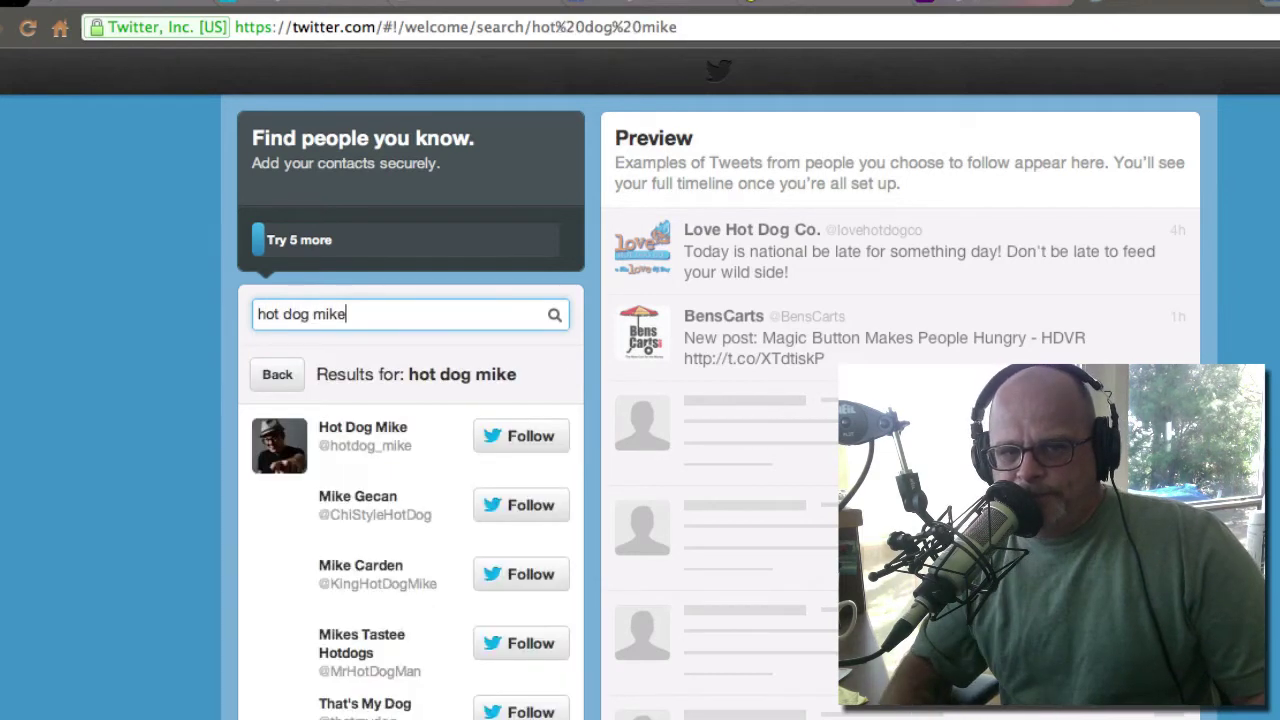
click(533, 440)
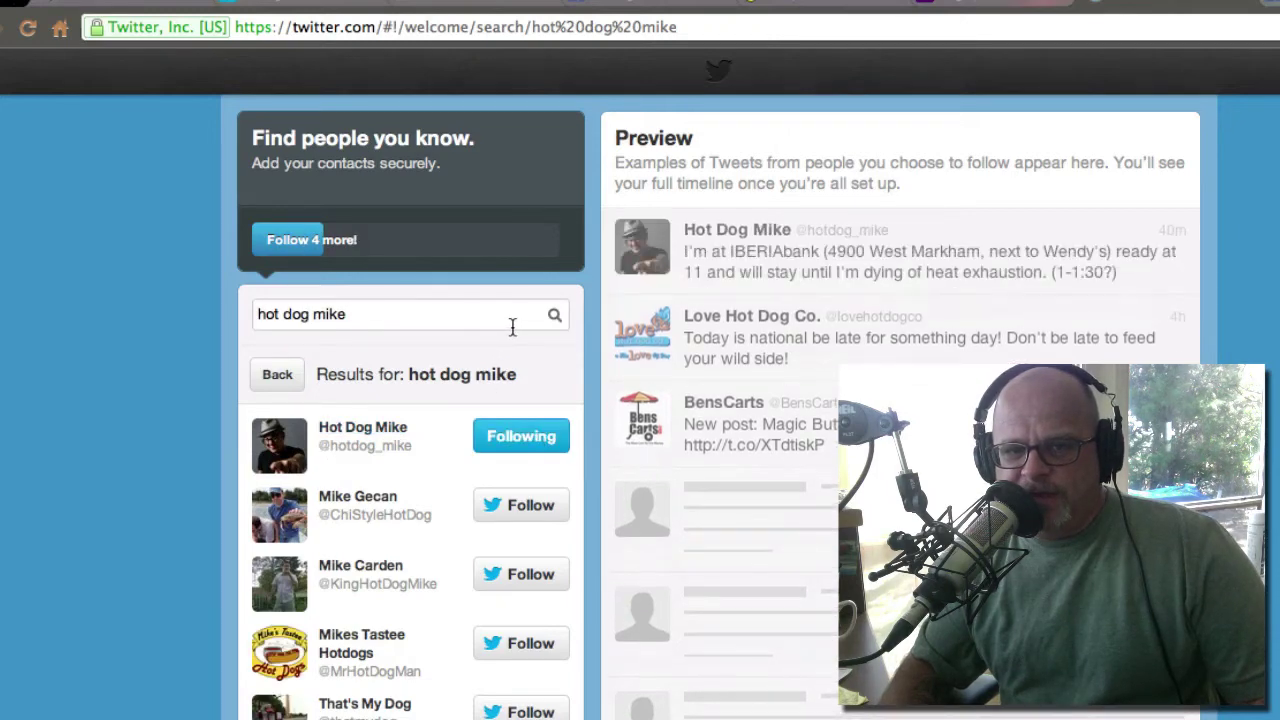
scroll(442, 454, down, 6)
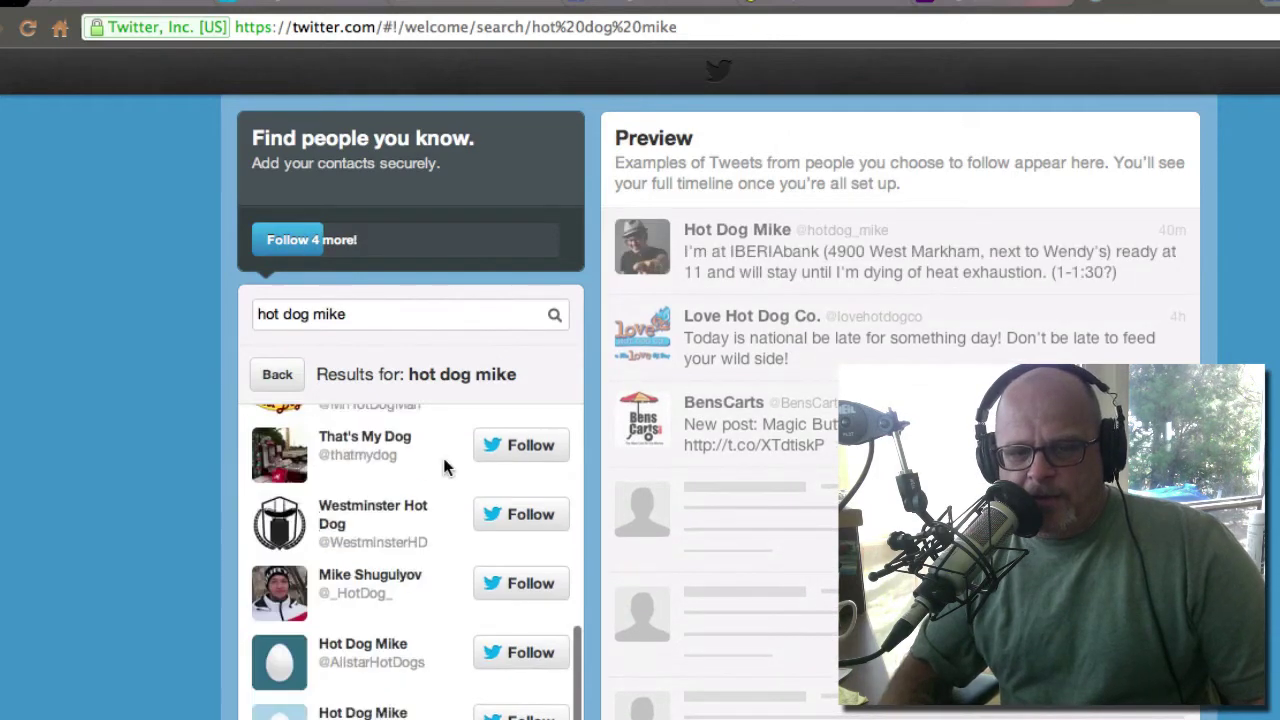
scroll(447, 470, down, 2)
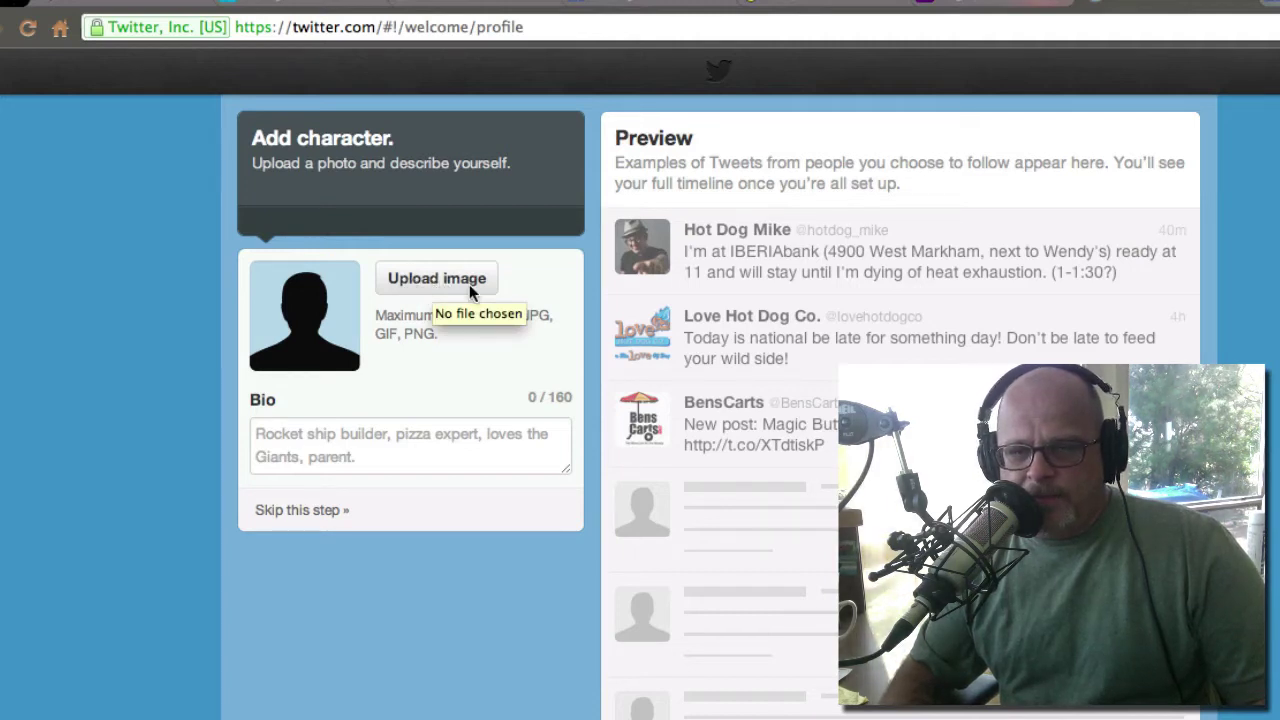
click(312, 515)
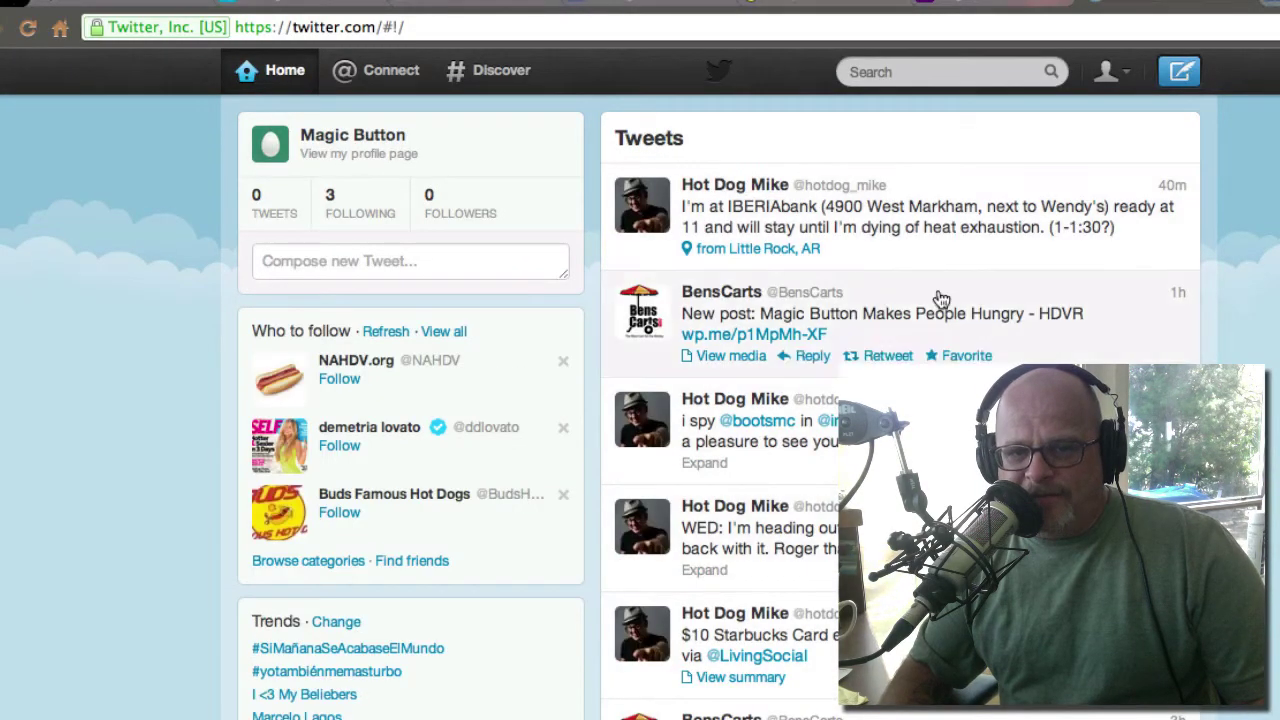
scroll(883, 316, down, 8)
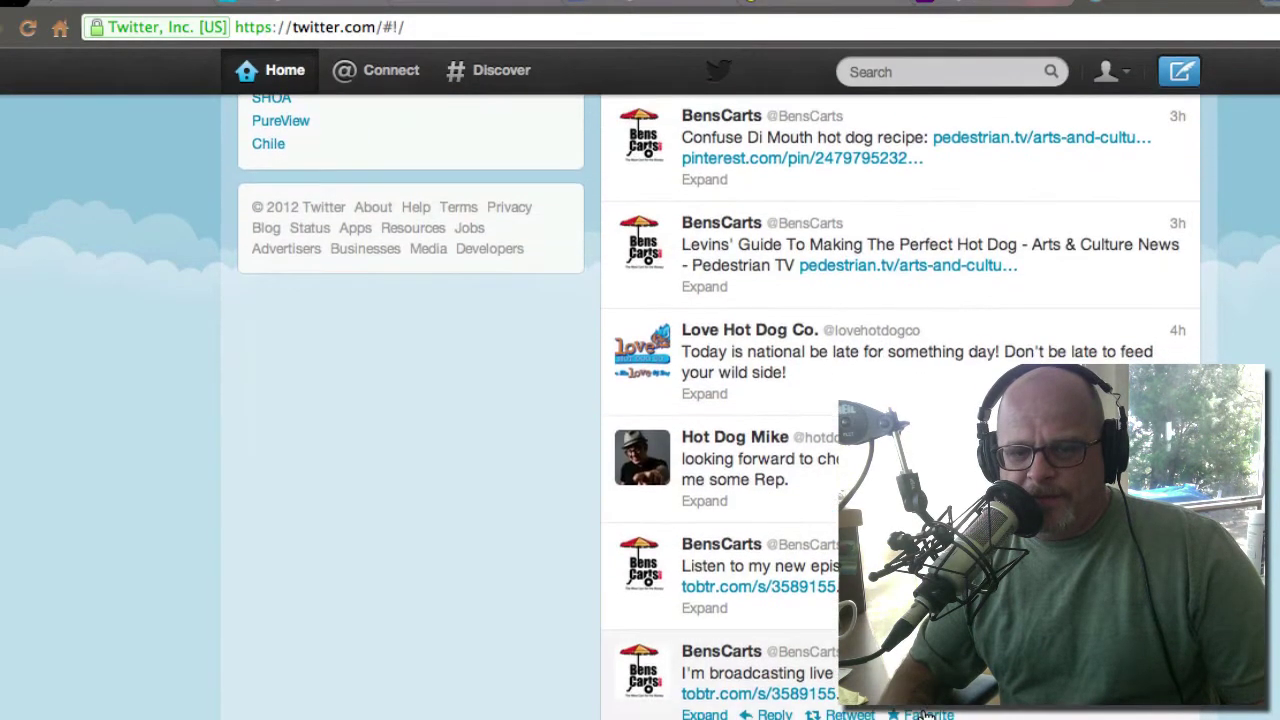
scroll(945, 183, up, 8)
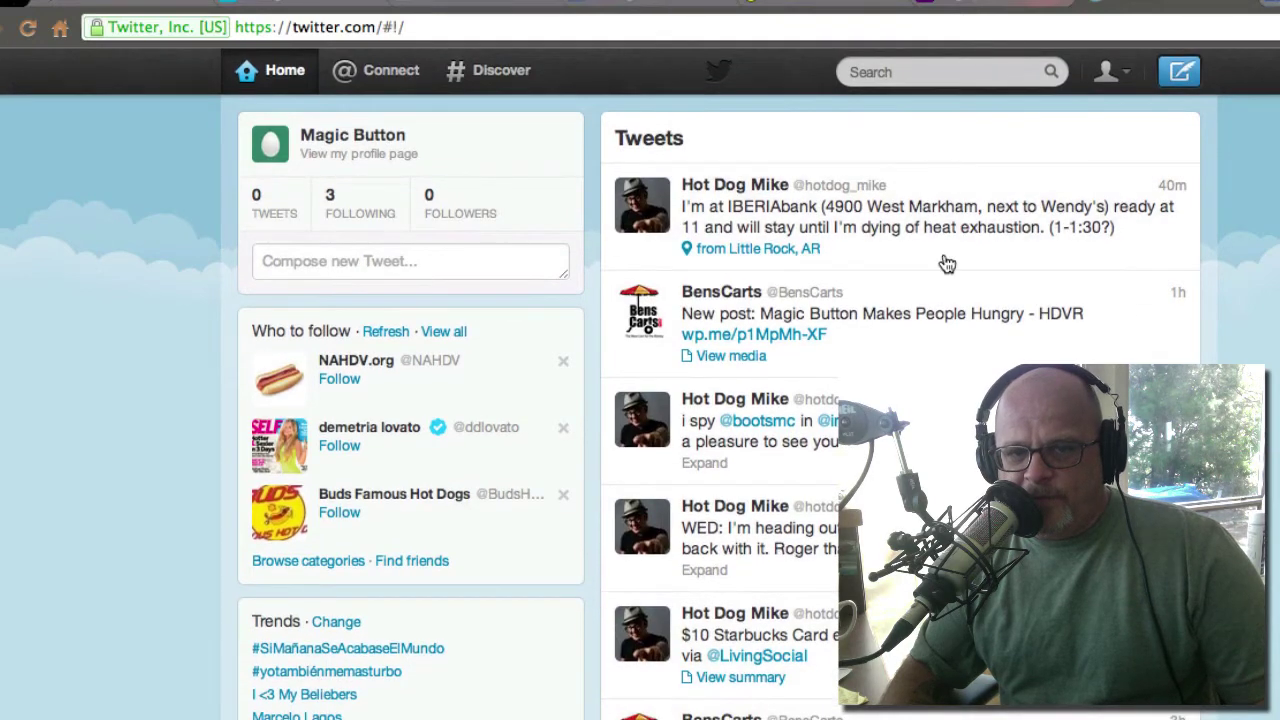
mouse_move(966, 200)
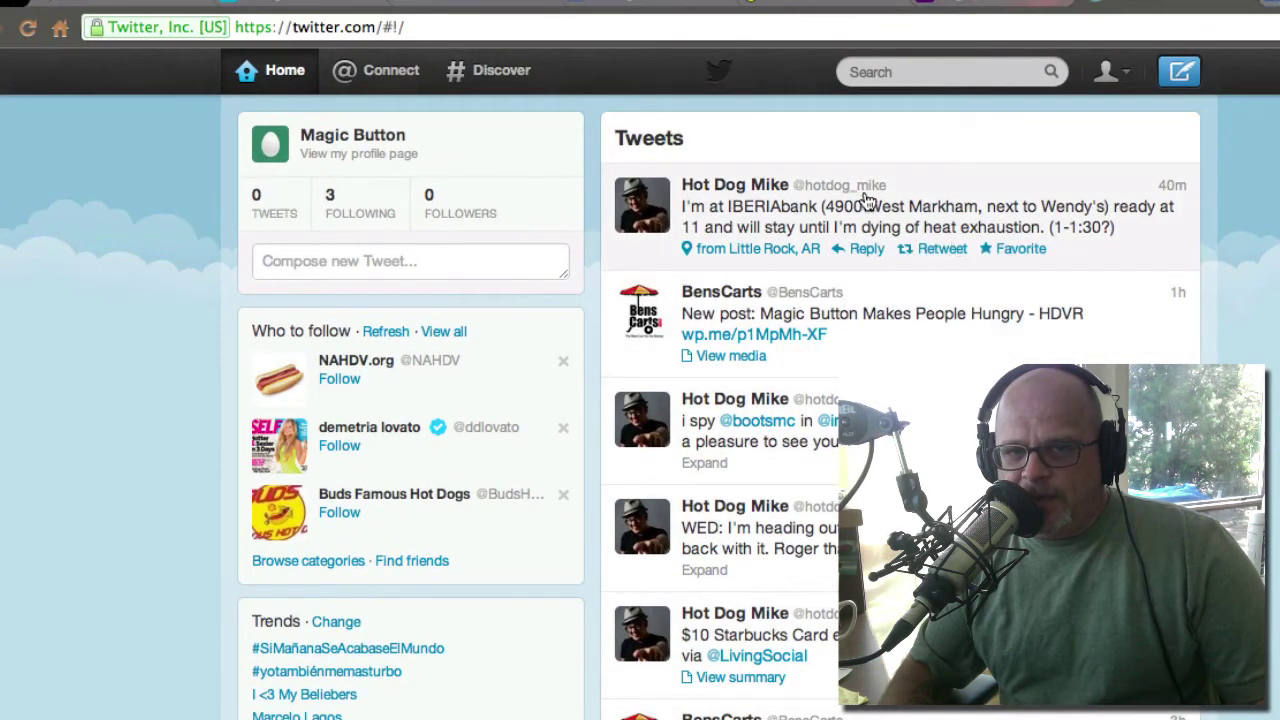
click(775, 190)
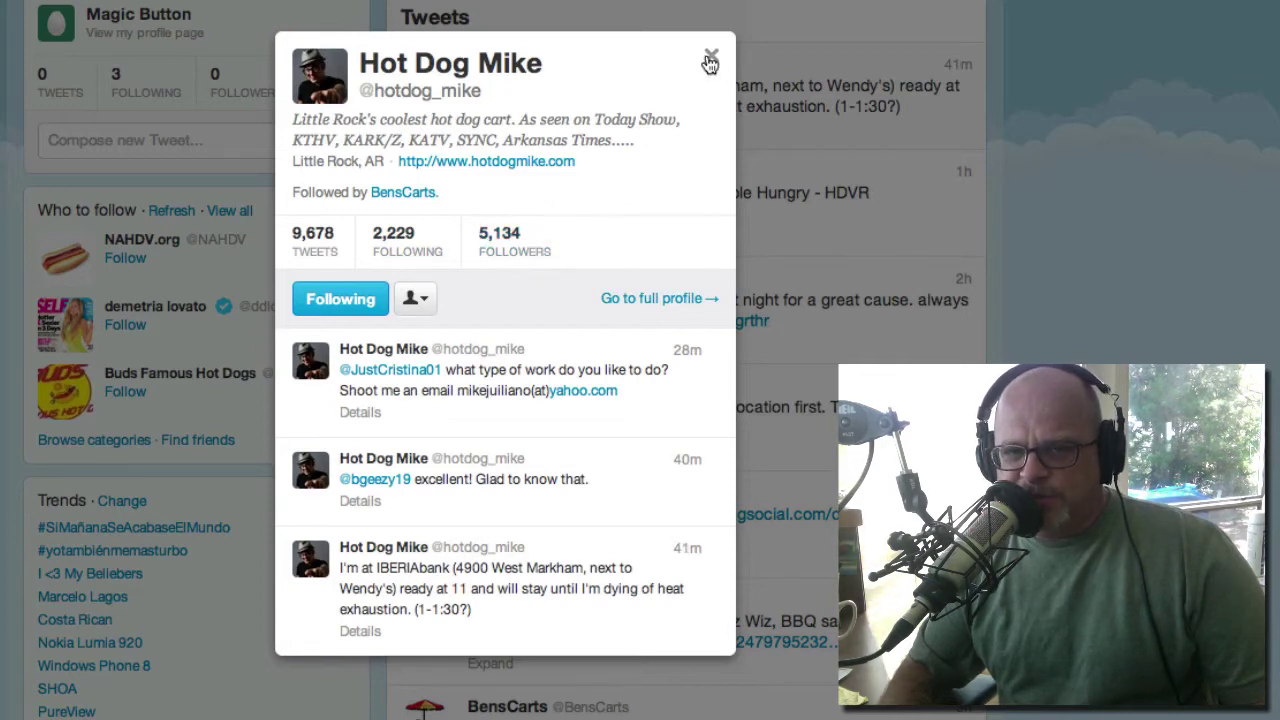
Open Hot Dog Mike's full profile page and scroll through his tweets
click(499, 70)
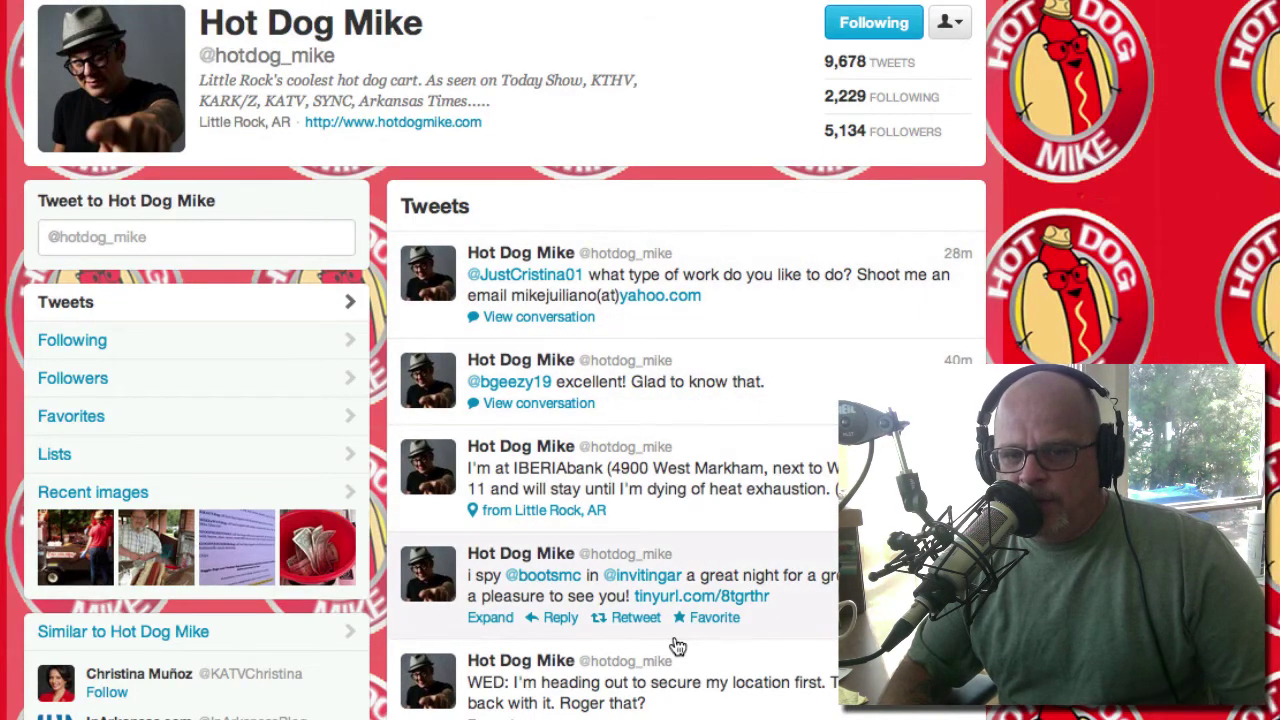
scroll(677, 647, down, 5)
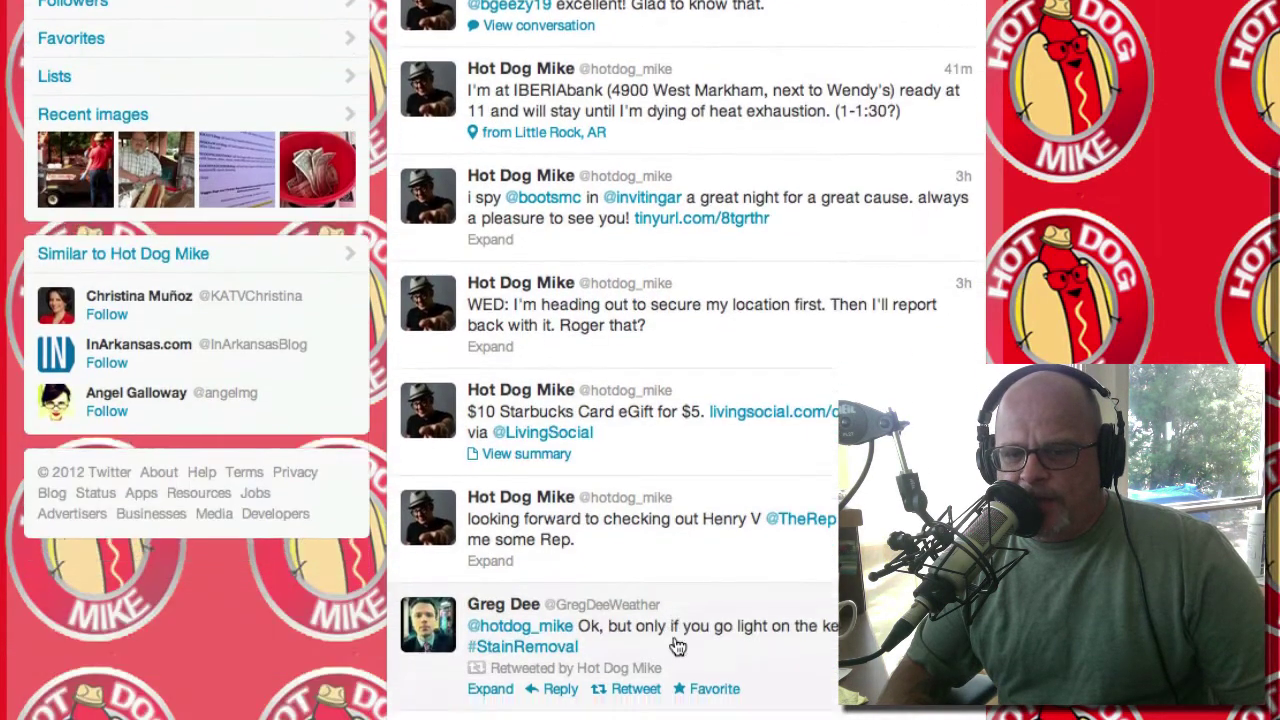
scroll(677, 647, down, 5)
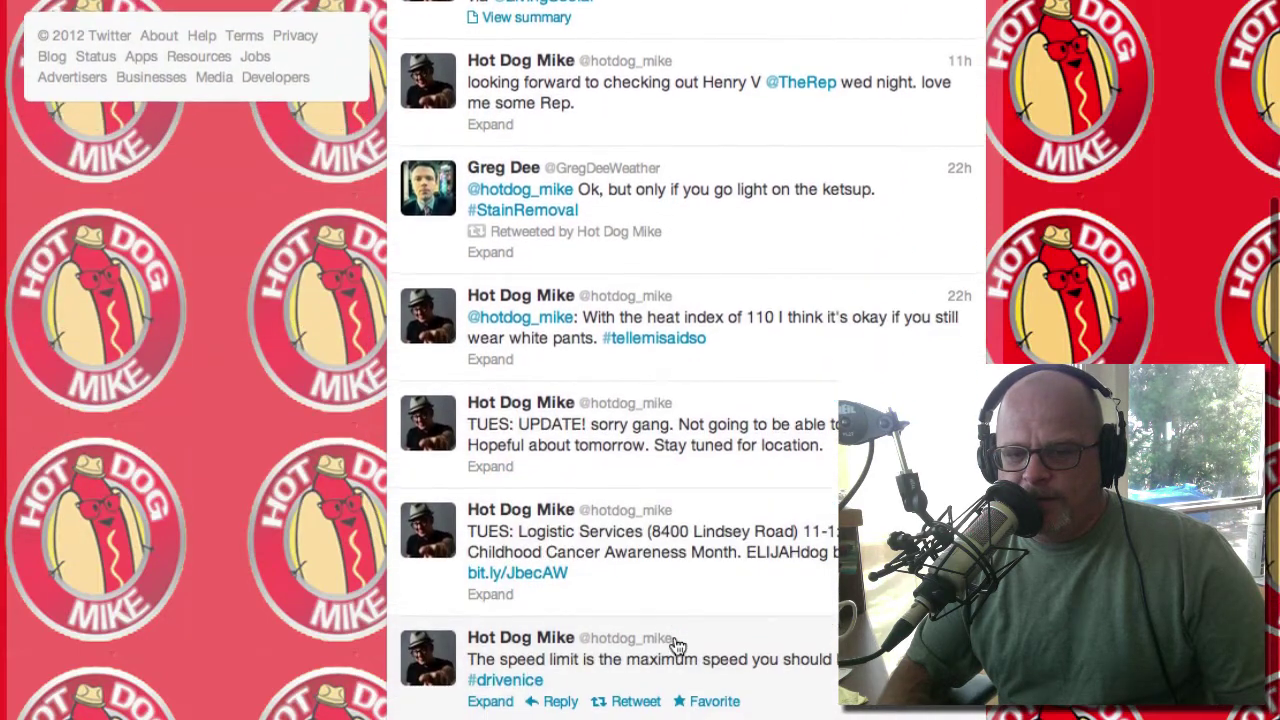
scroll(677, 647, down, 1)
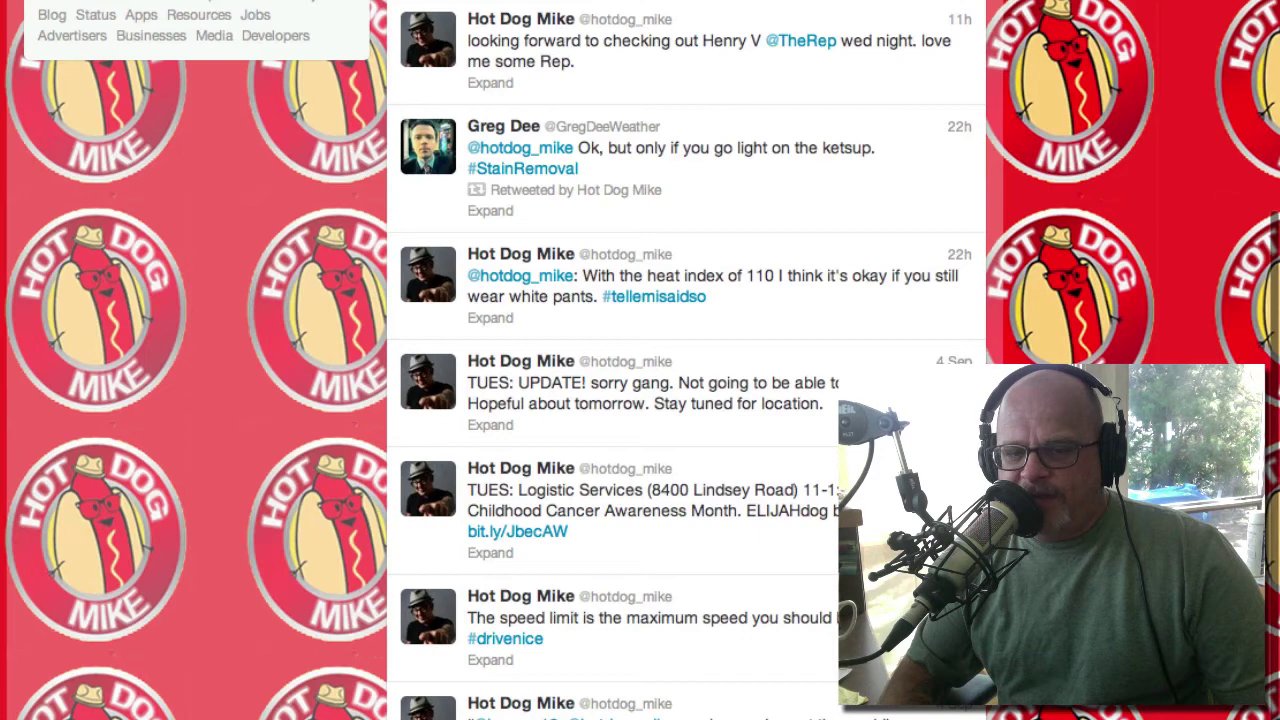
scroll(891, 469, down, 6)
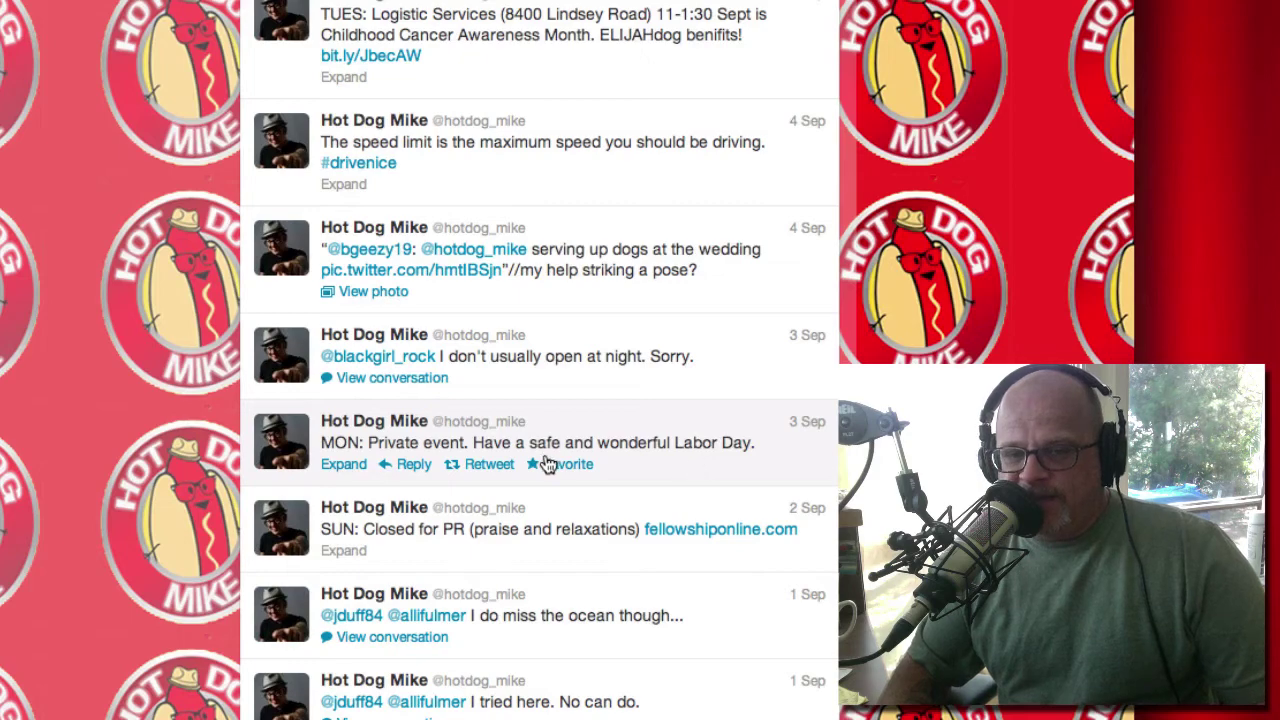
scroll(548, 462, up, 10)
scroll(548, 462, down, 1)
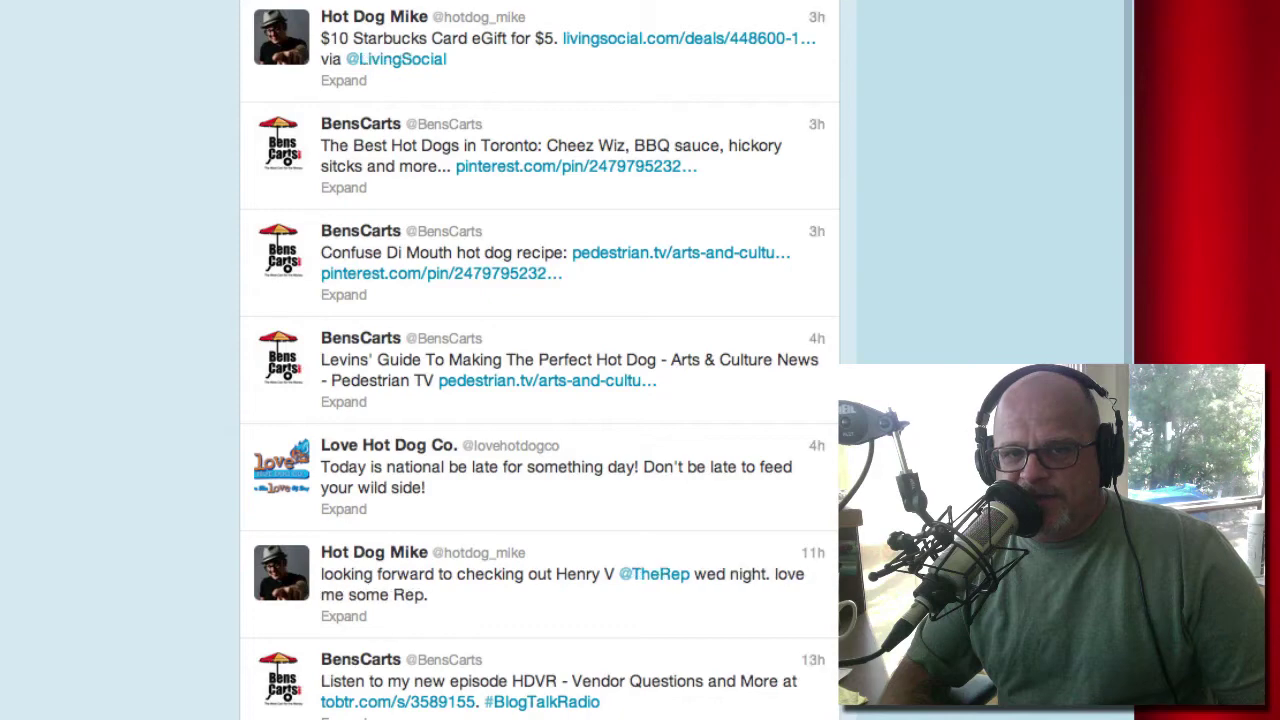
scroll(538, 360, up, 5)
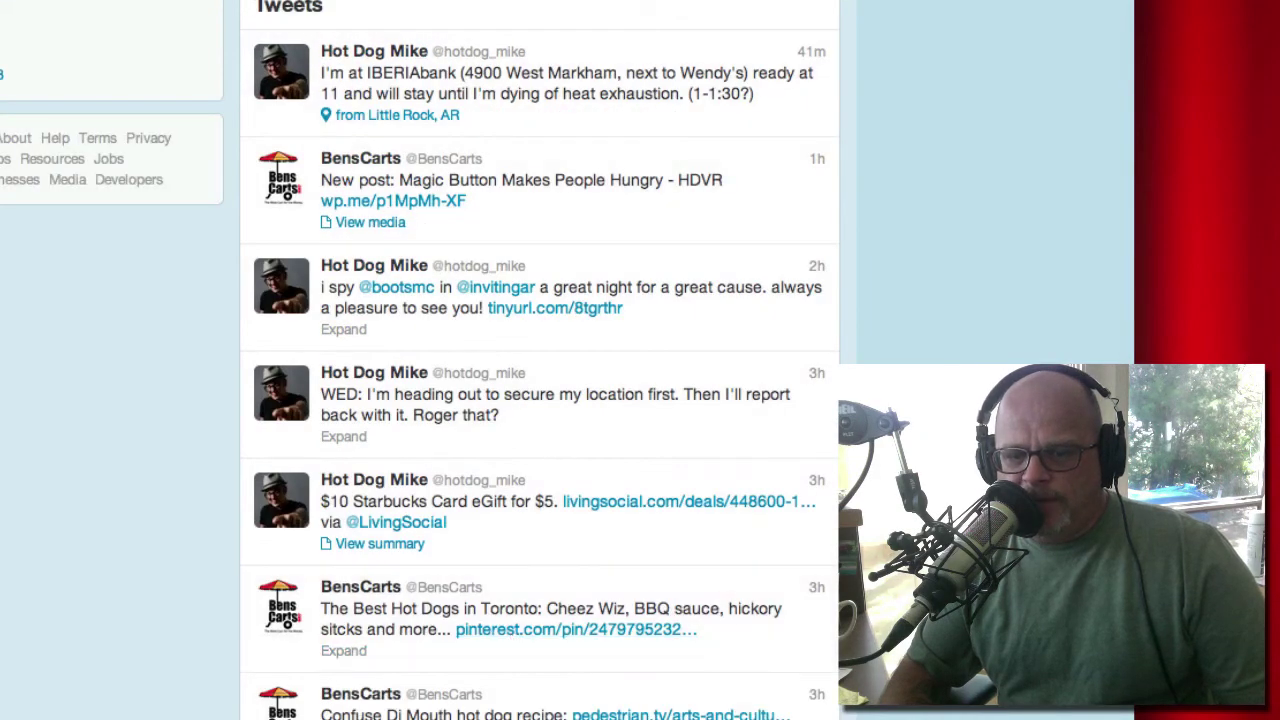
Expand the Love Hot Dog Co. tweet and open the account's profile card
scroll(373, 630, down, 3)
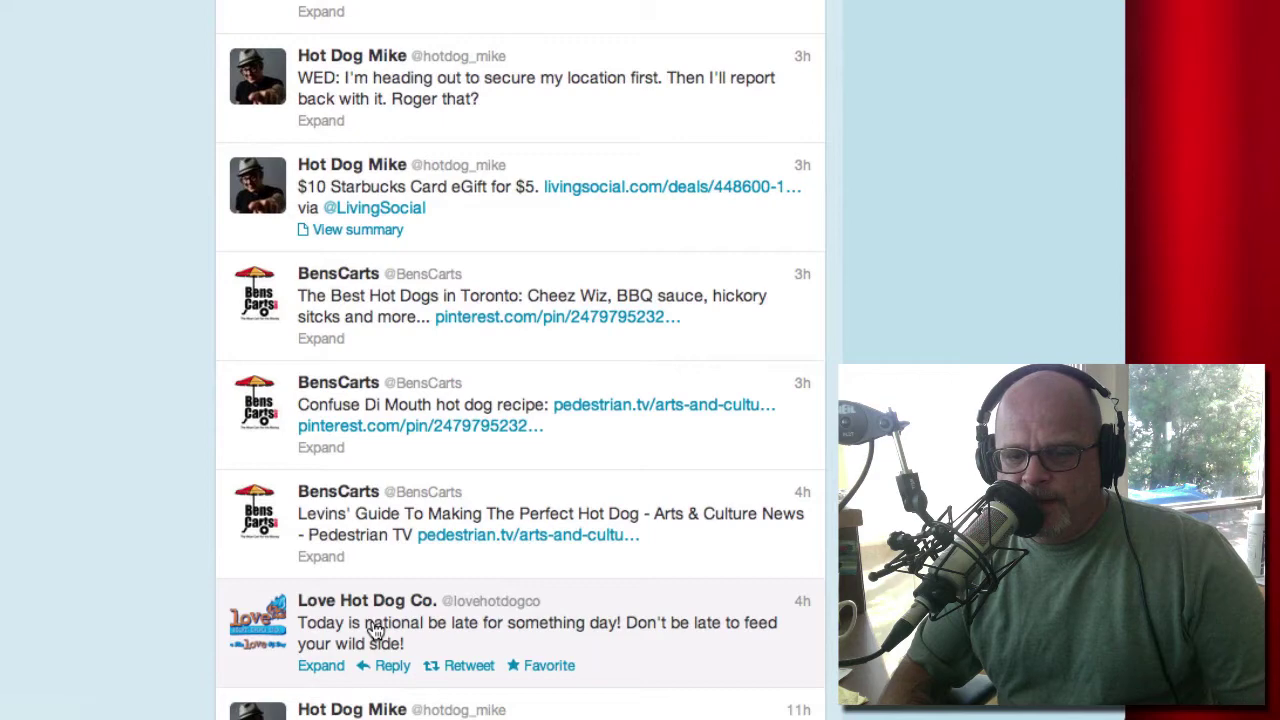
click(373, 630)
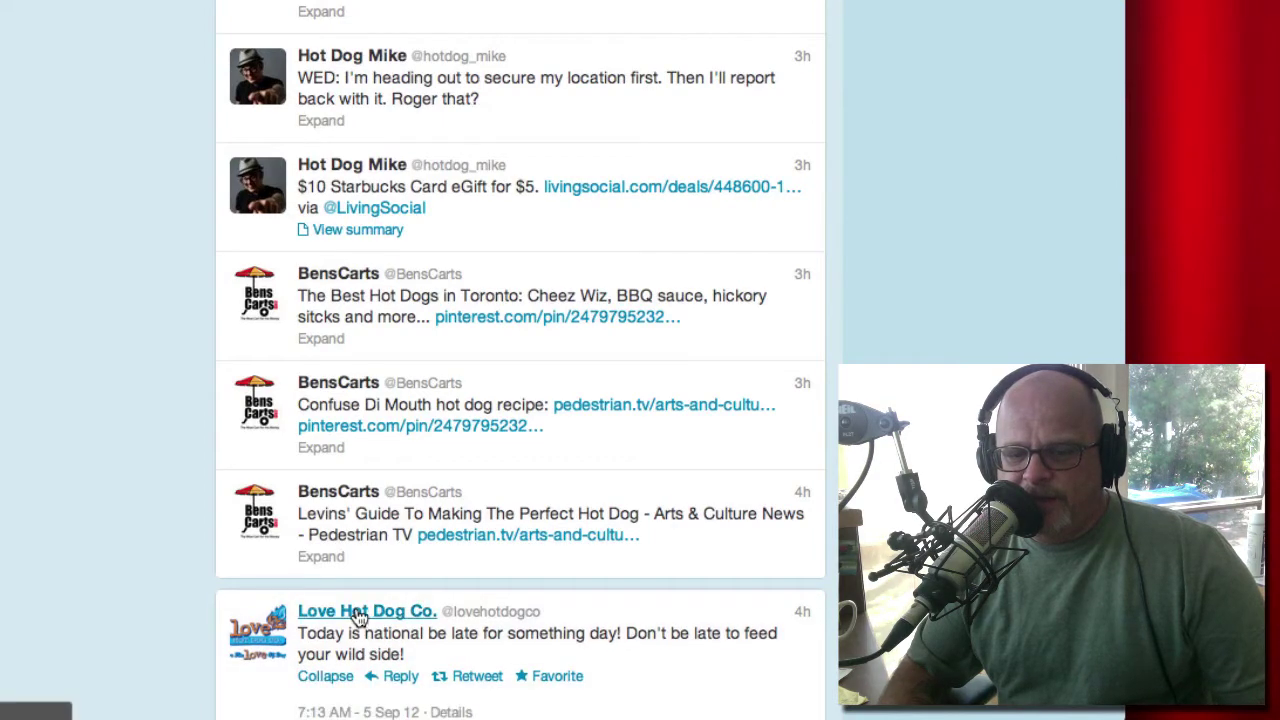
click(359, 613)
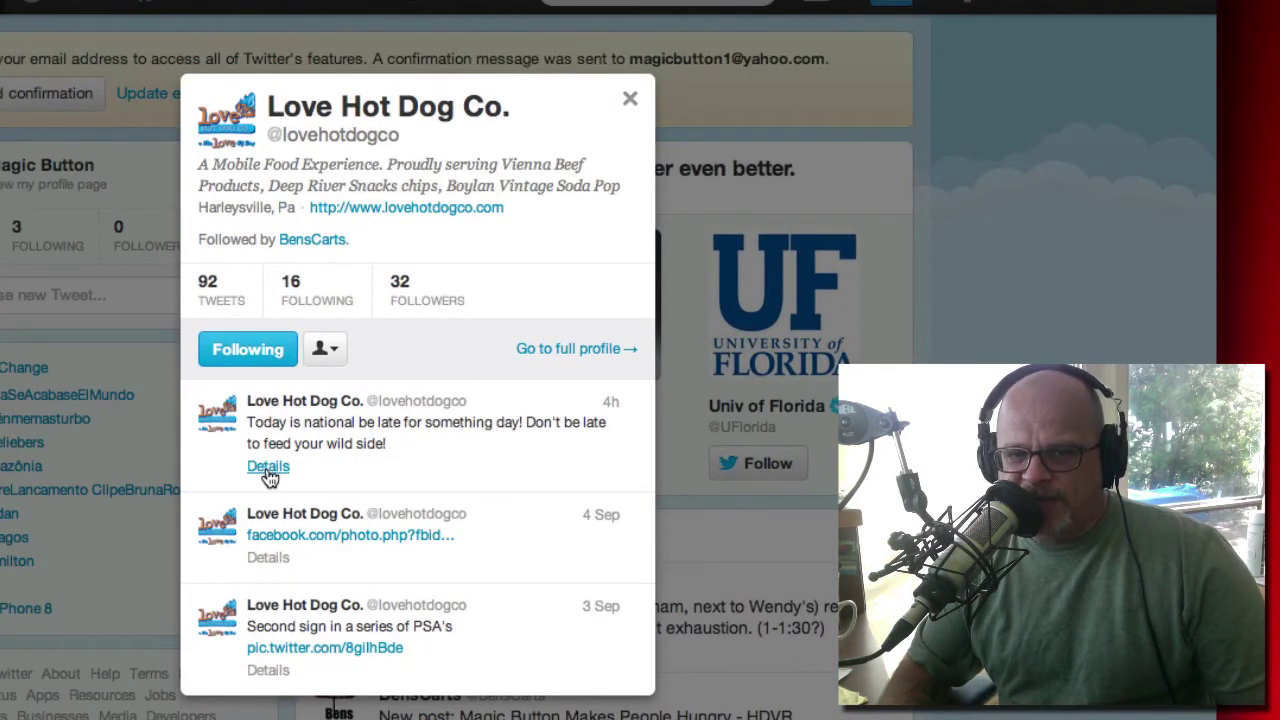
click(333, 104)
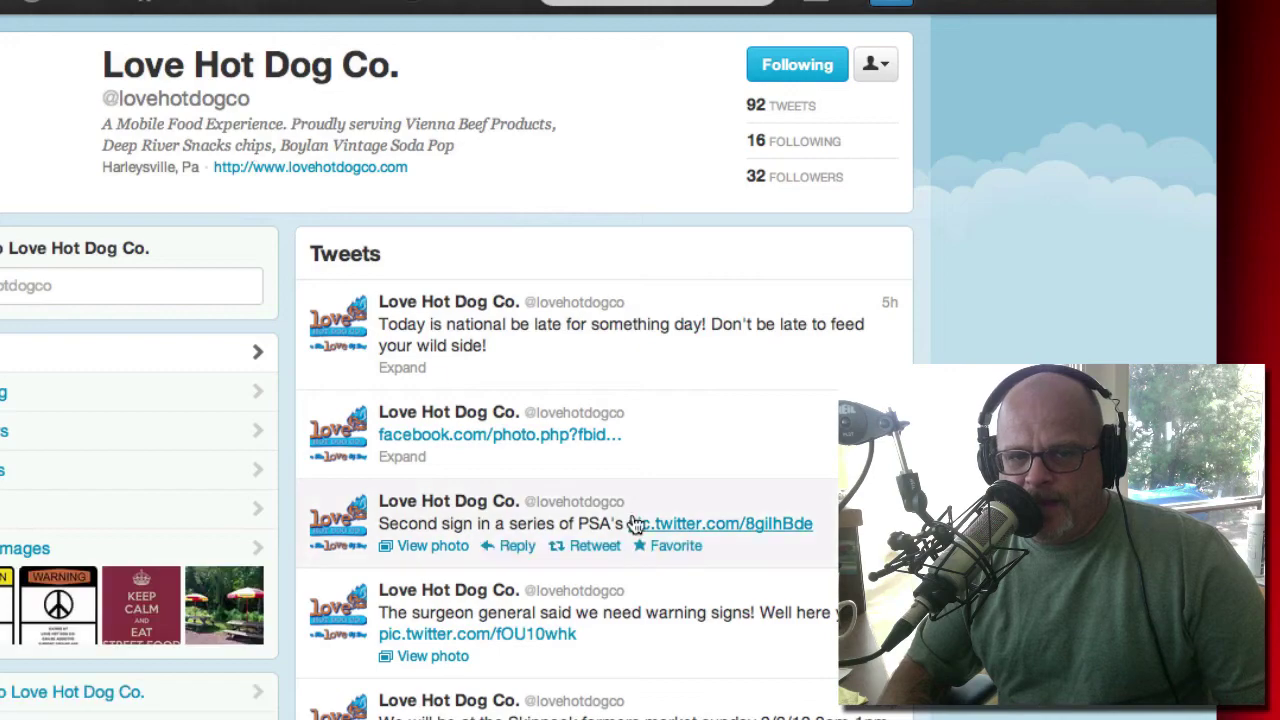
scroll(633, 524, down, 3)
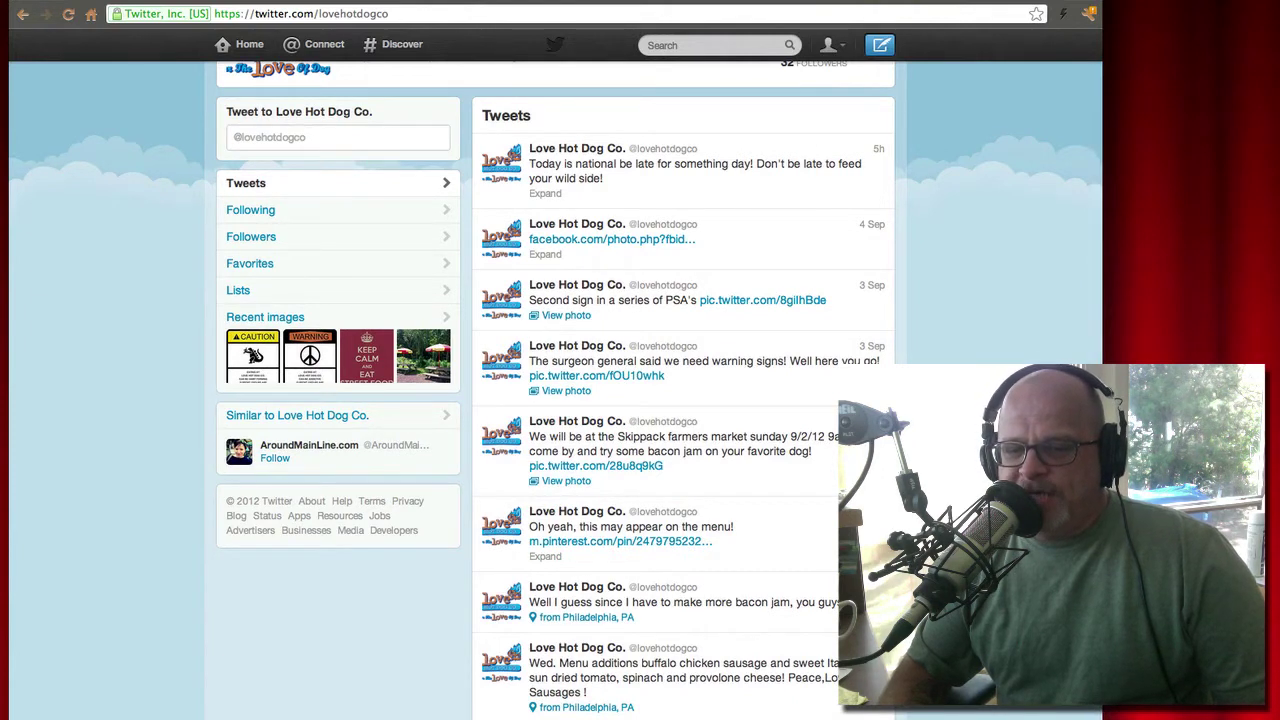
scroll(700, 640, down, 5)
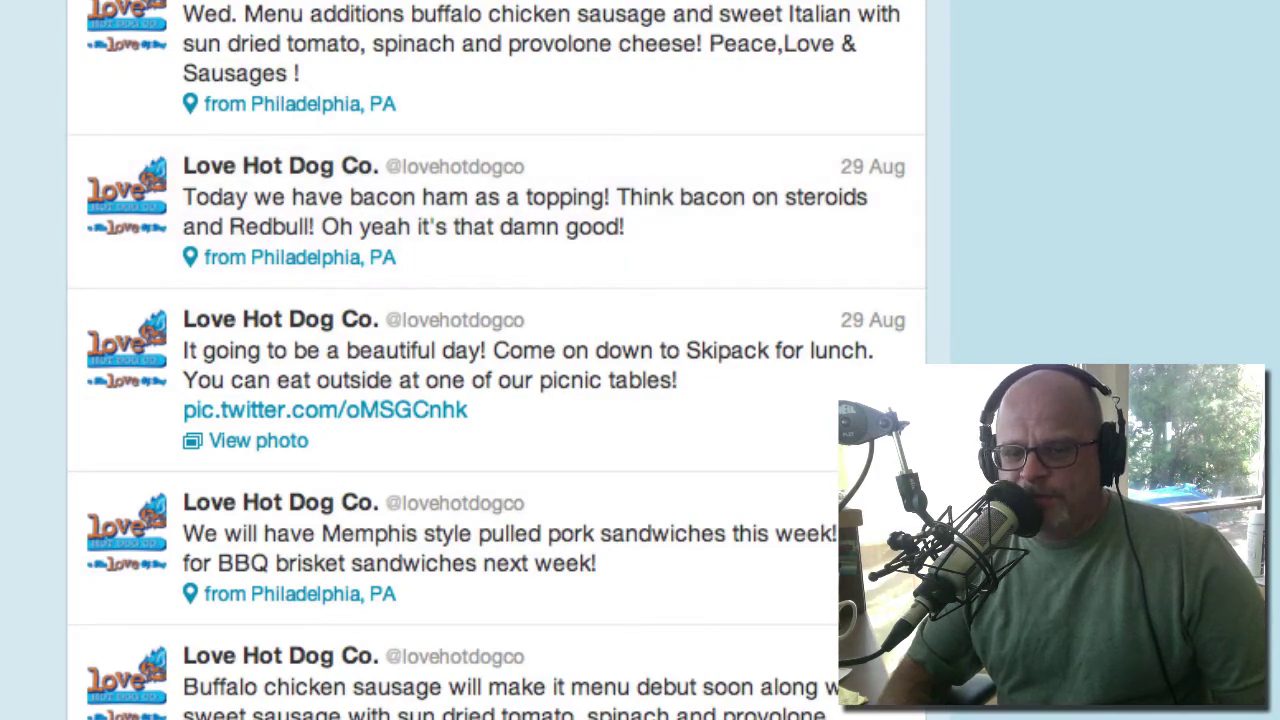
scroll(496, 360, down, 8)
scroll(496, 360, up, 10)
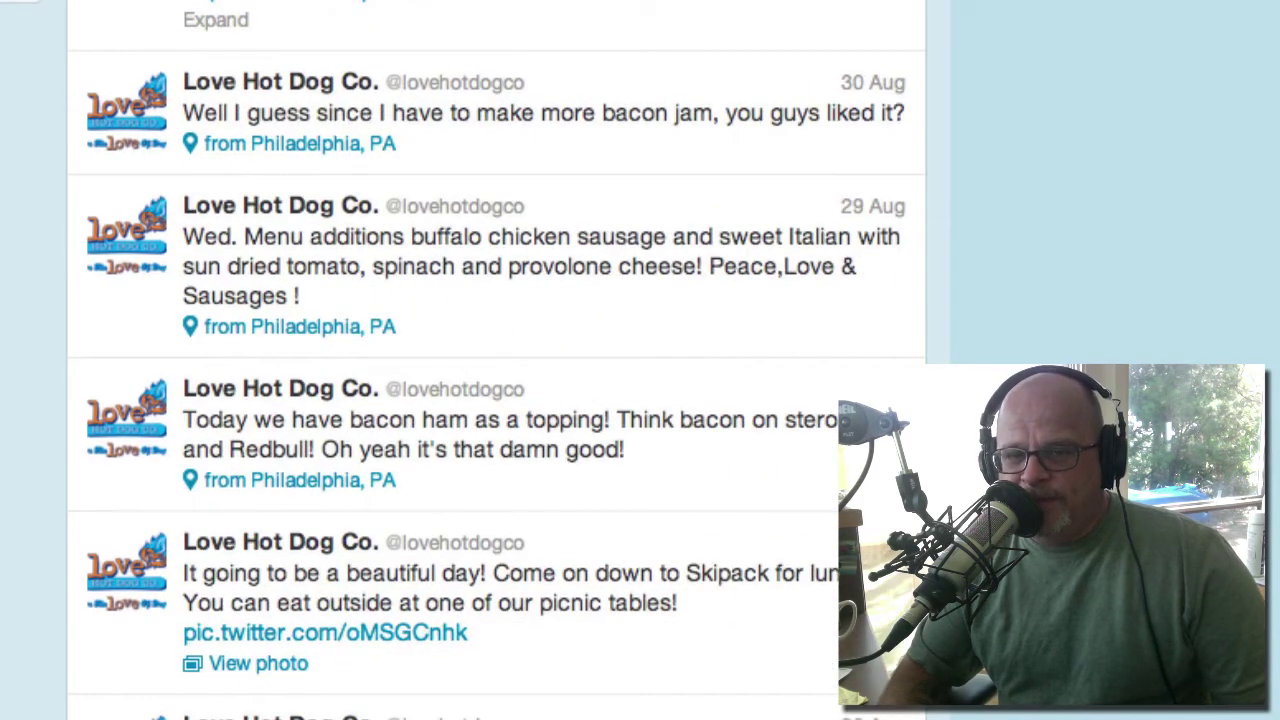
scroll(496, 360, up, 5)
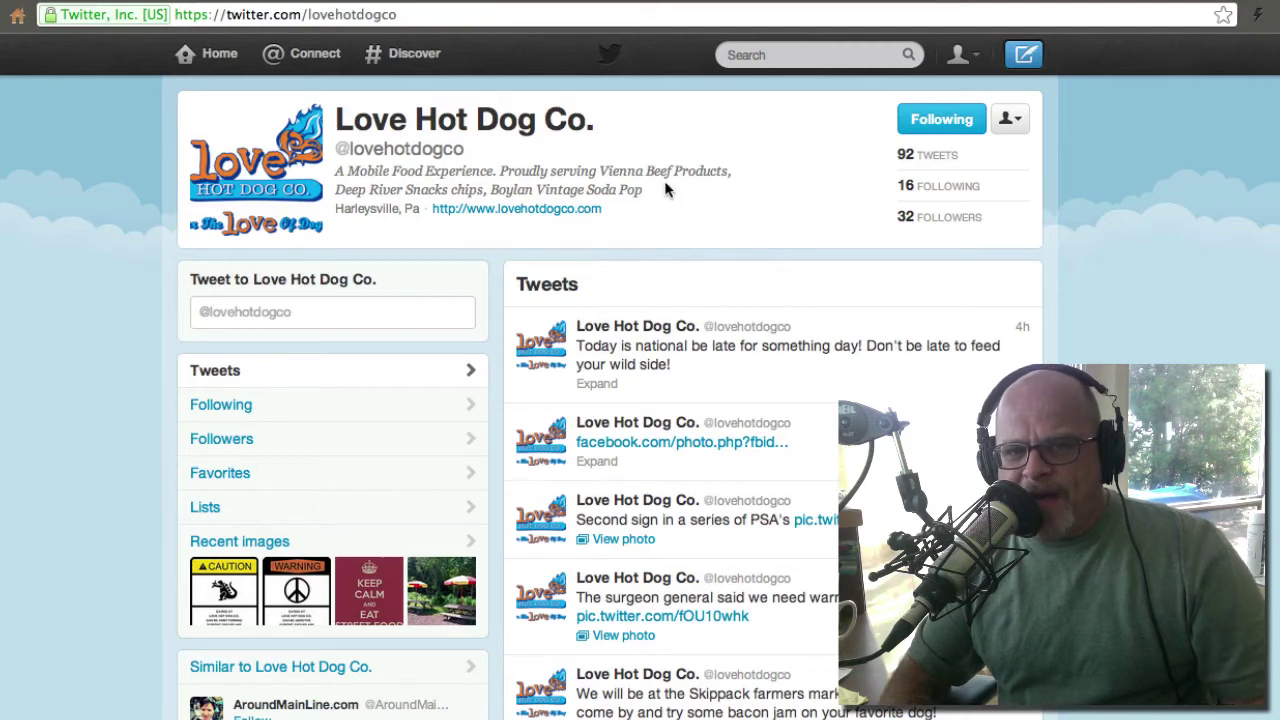
Tweet 'Hope you are having a great day! Special 3 dogs for 5 bucks! At the usual spot.'
click(219, 64)
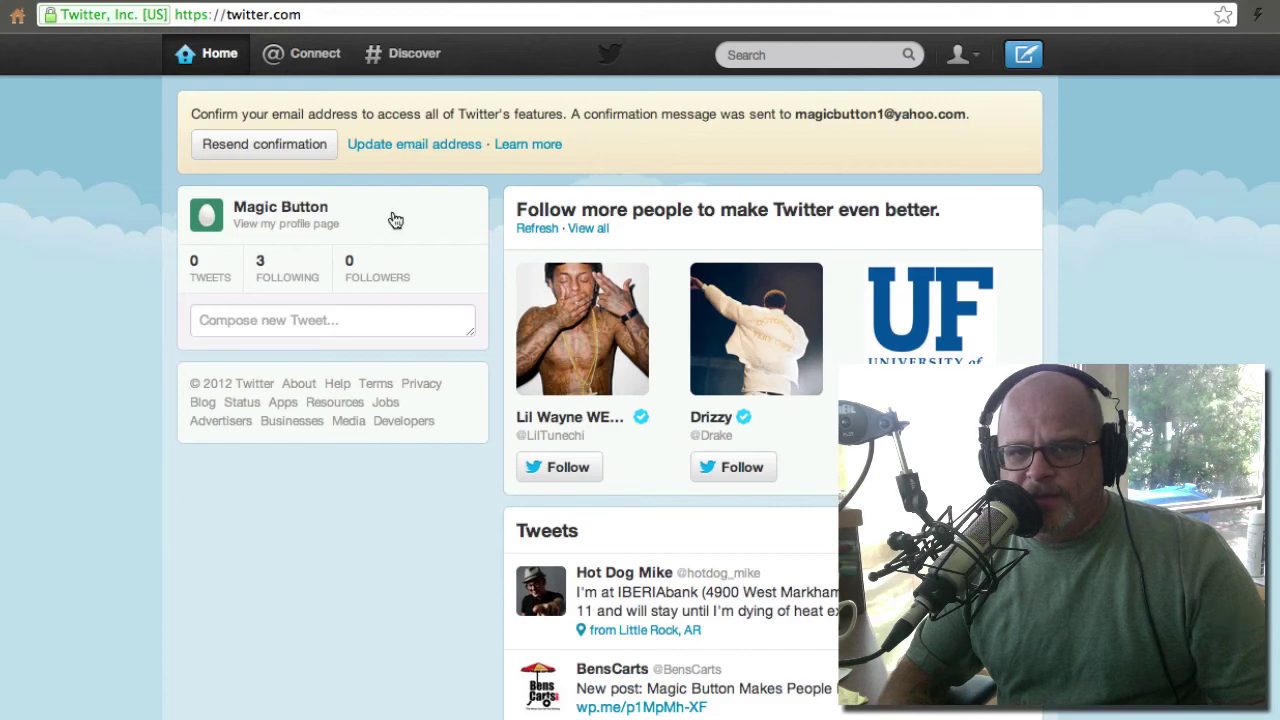
click(270, 321)
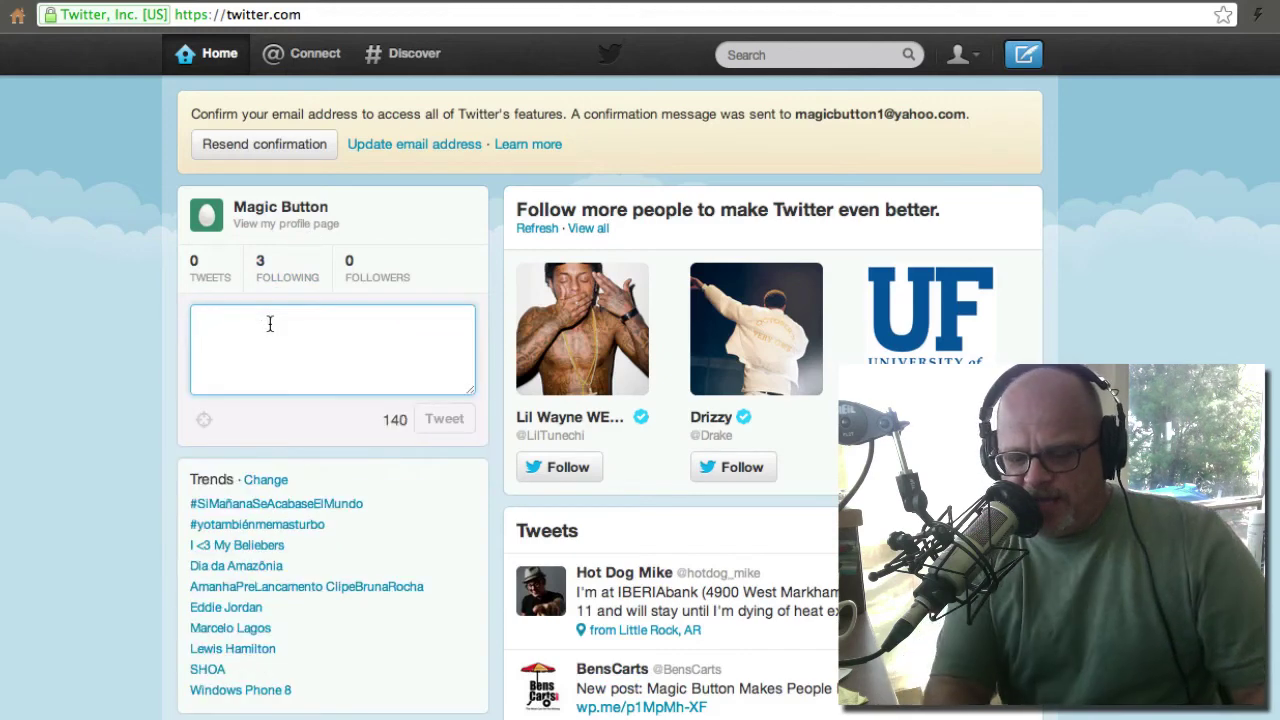
text(hi)
key(BackSpace)
key(BackSpace)
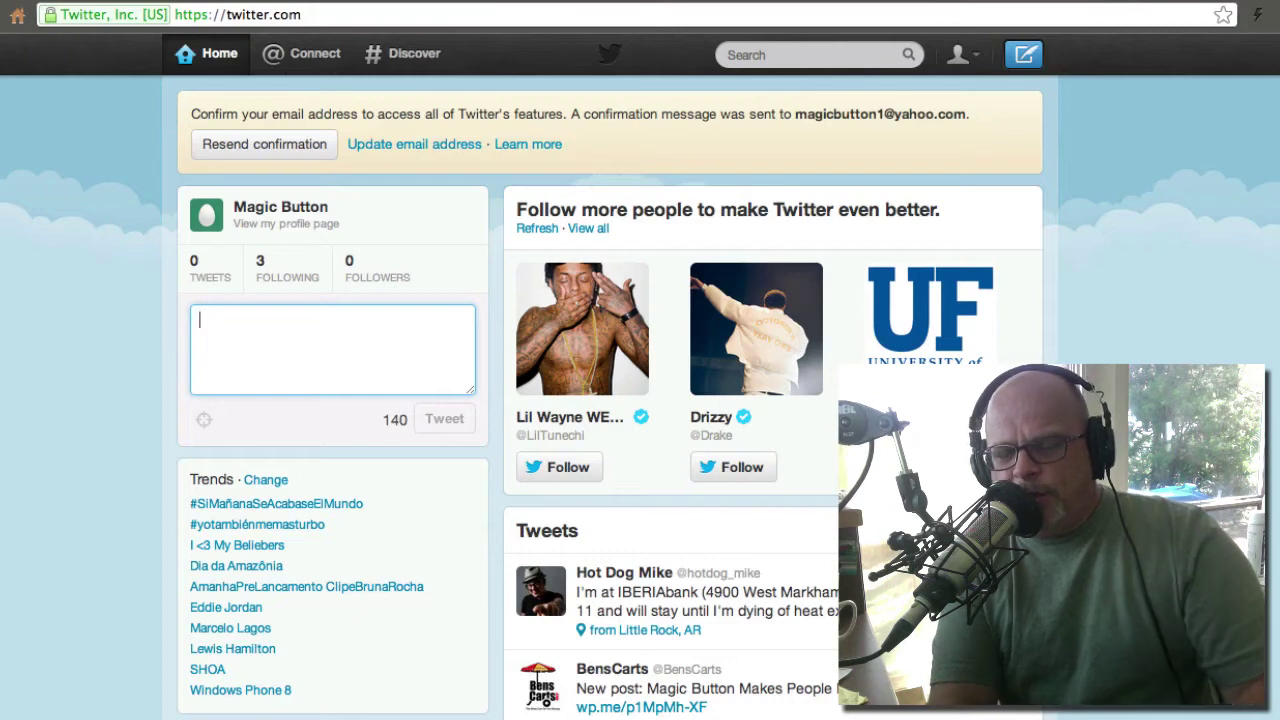
text(Hop)
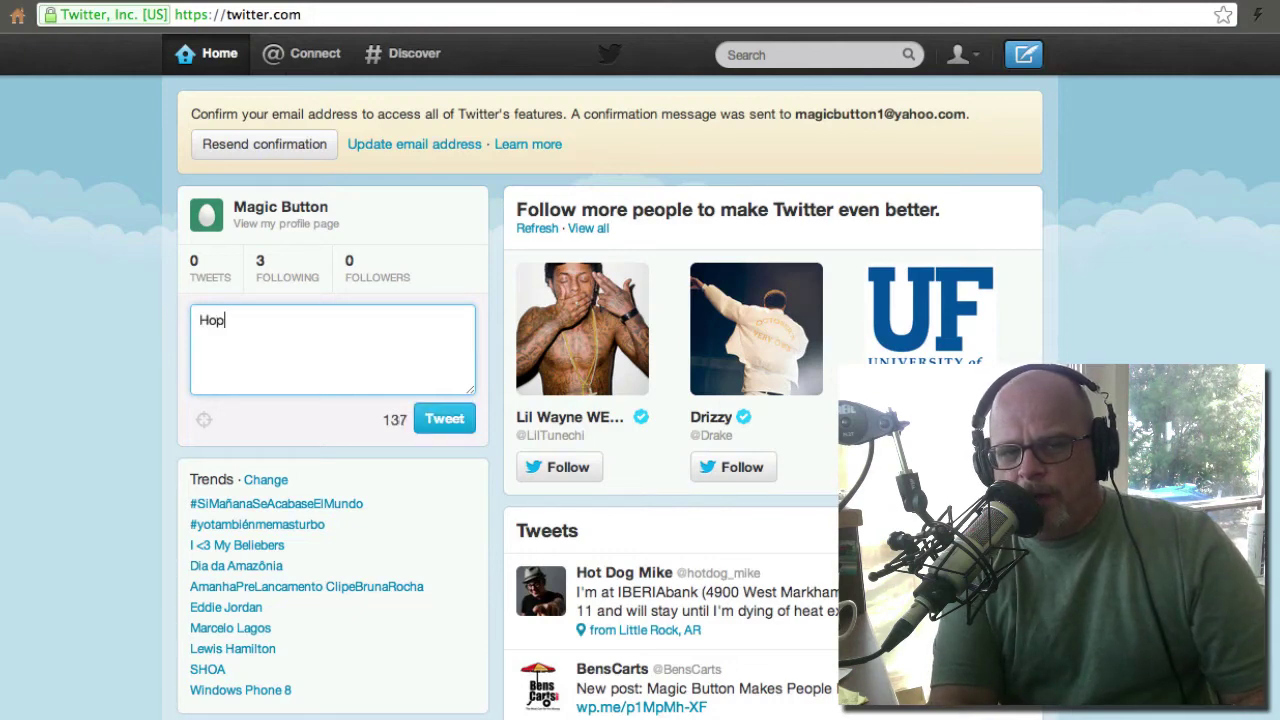
text(e you are ha)
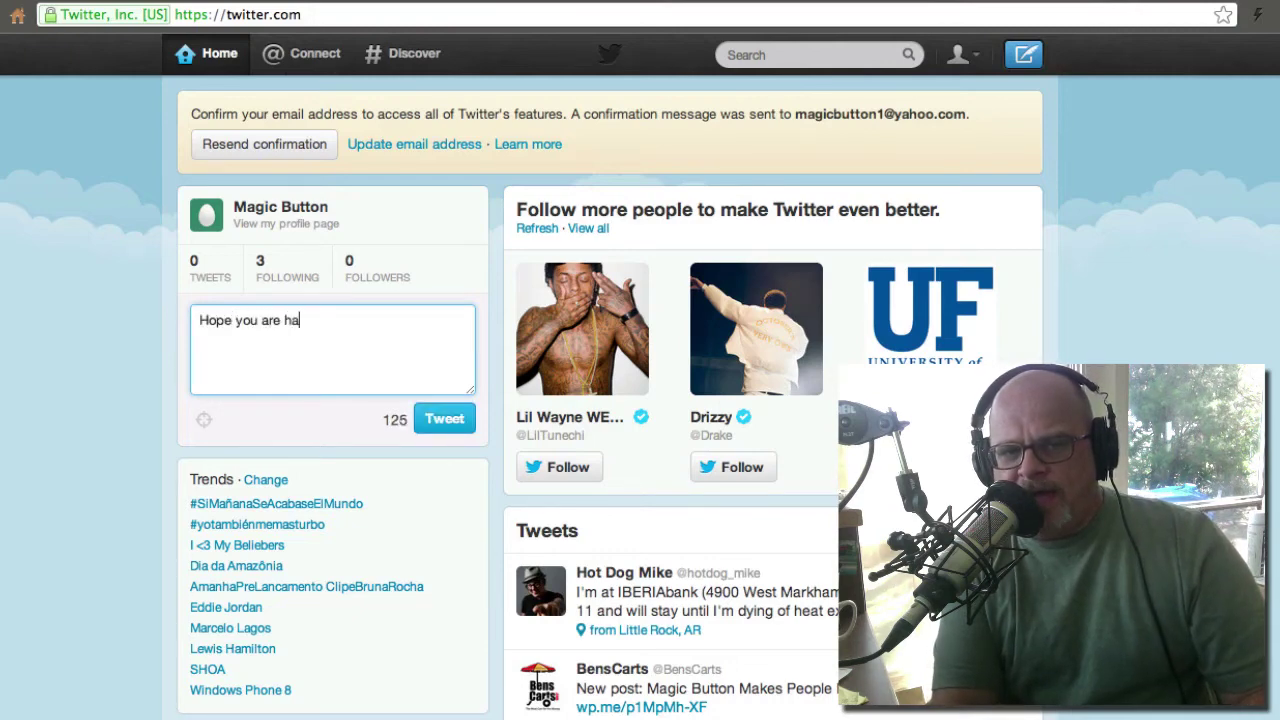
text(ving a great da)
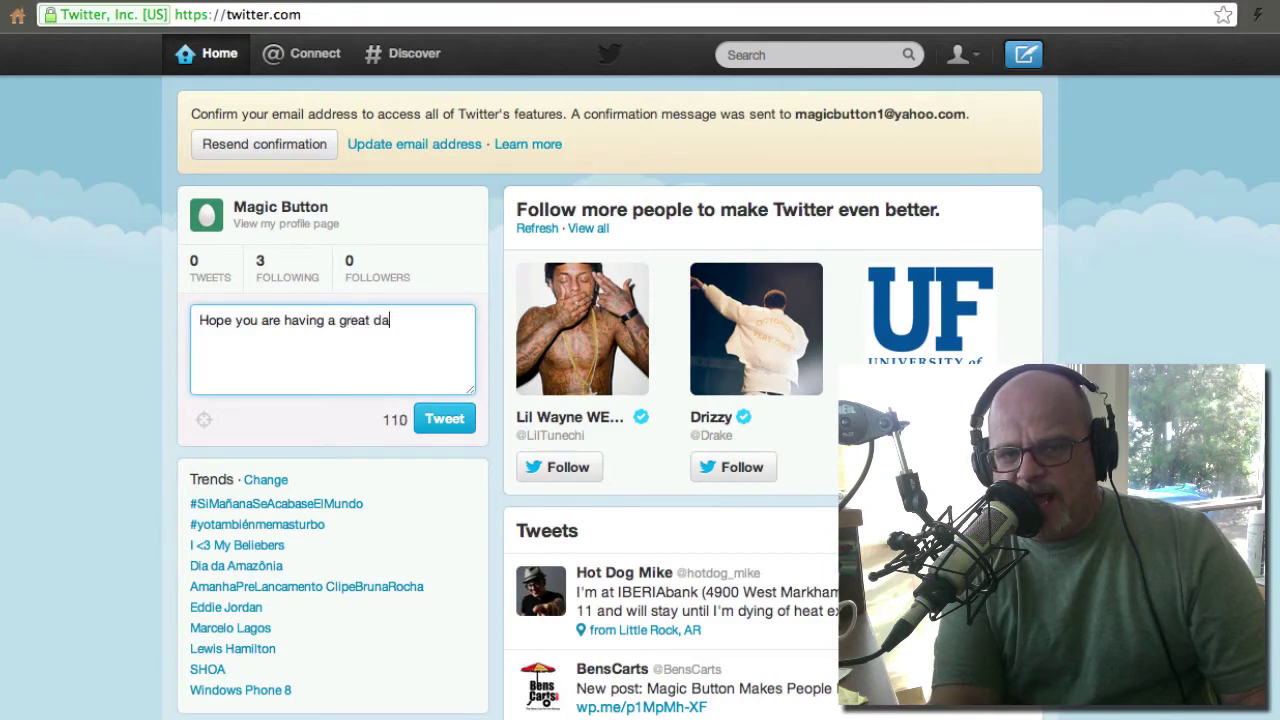
text(y! Sec)
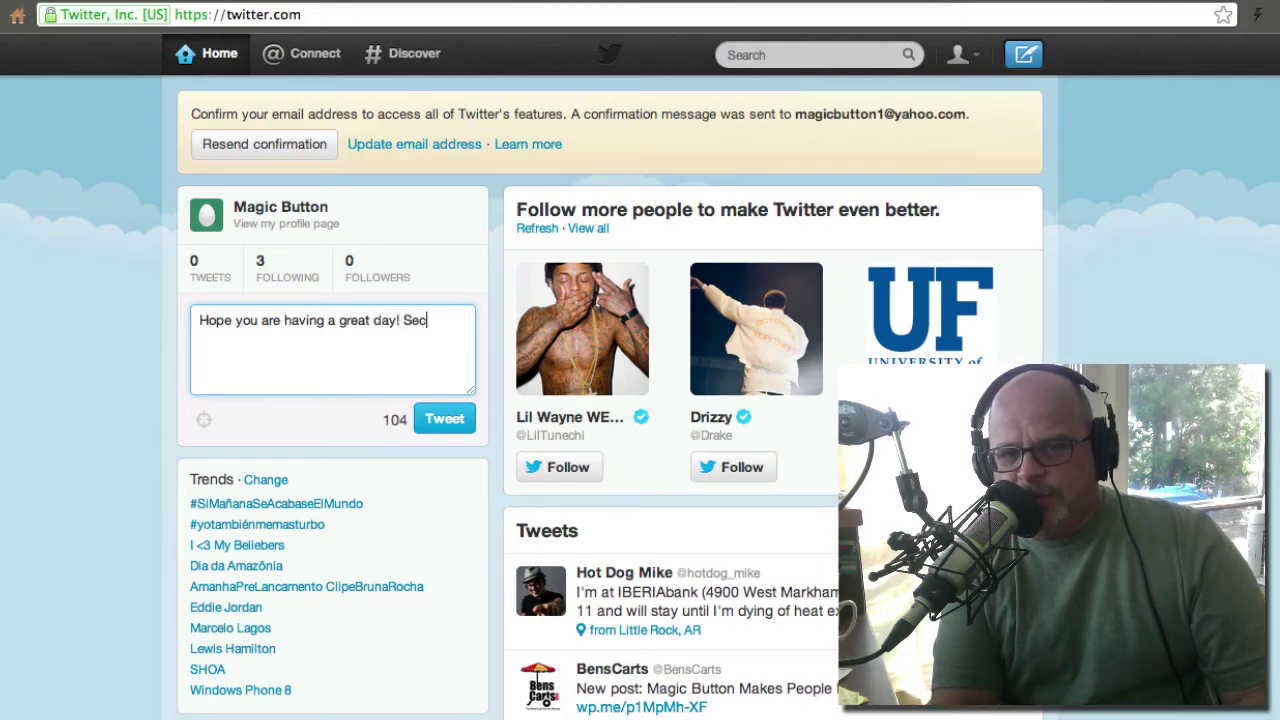
key(BackSpace)
text(pec)
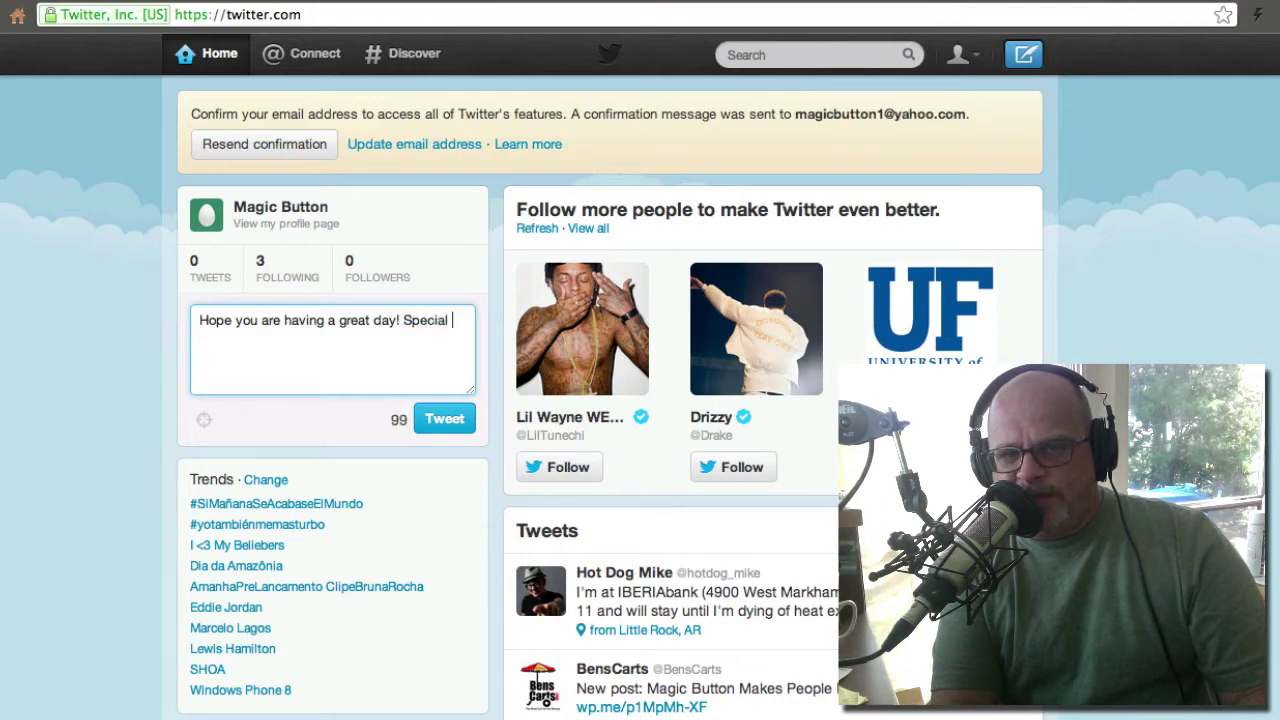
text(ial 3 do)
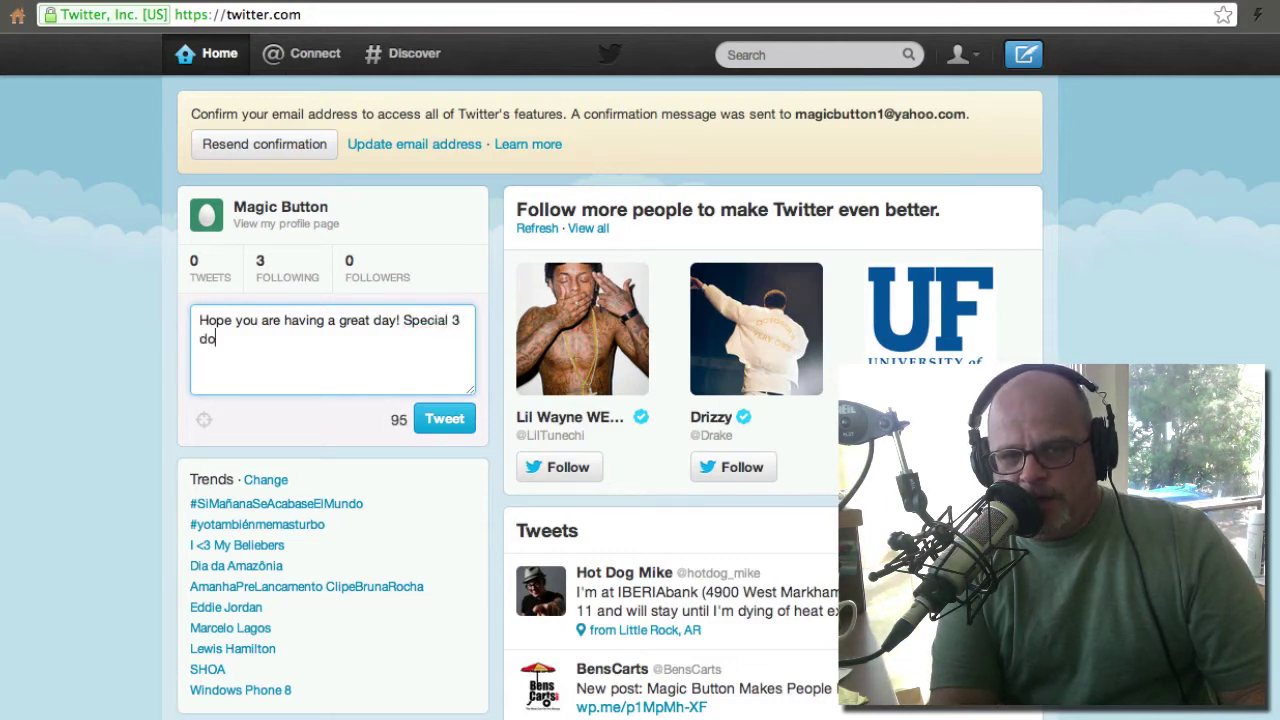
text(gs for )
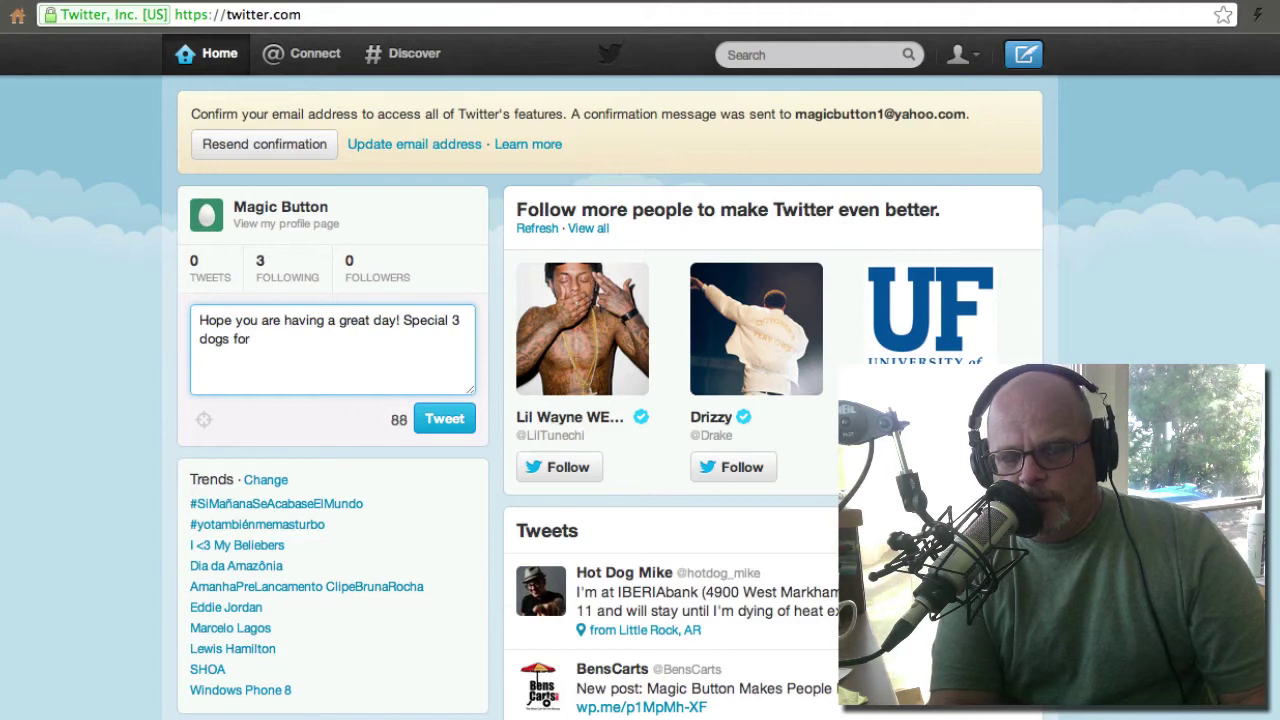
text(5 bucks!)
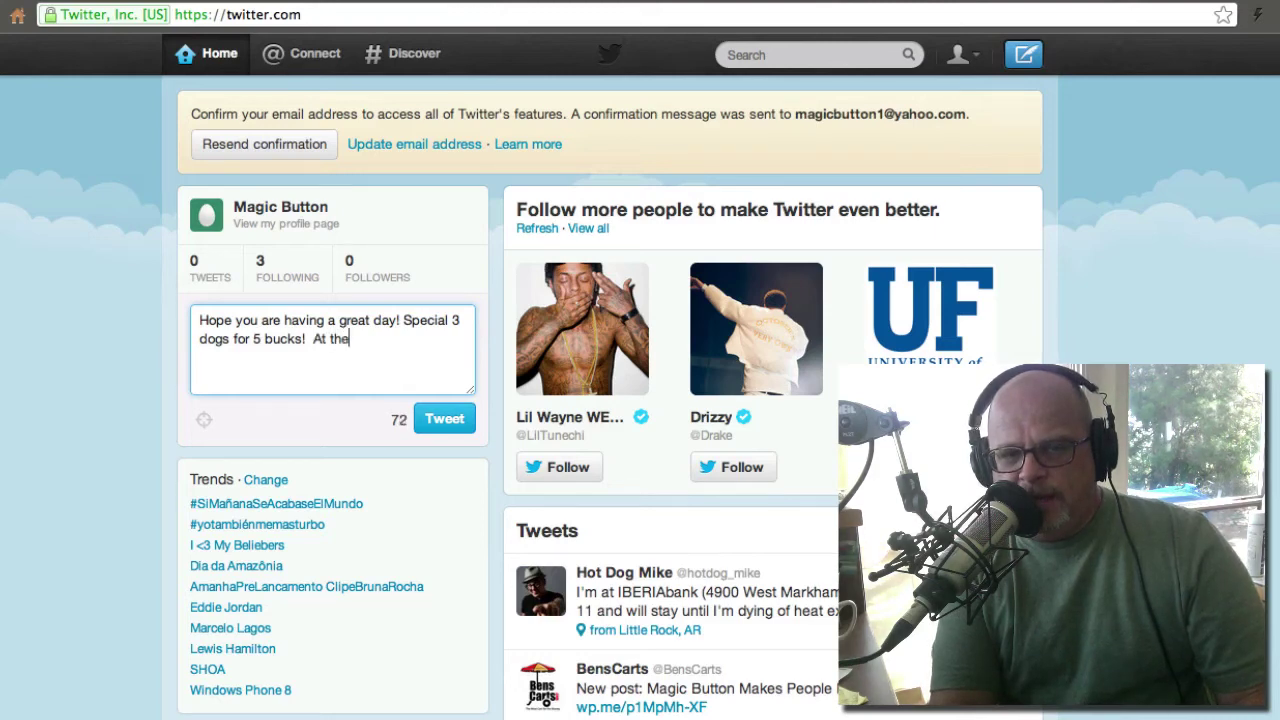
text(At the usua)
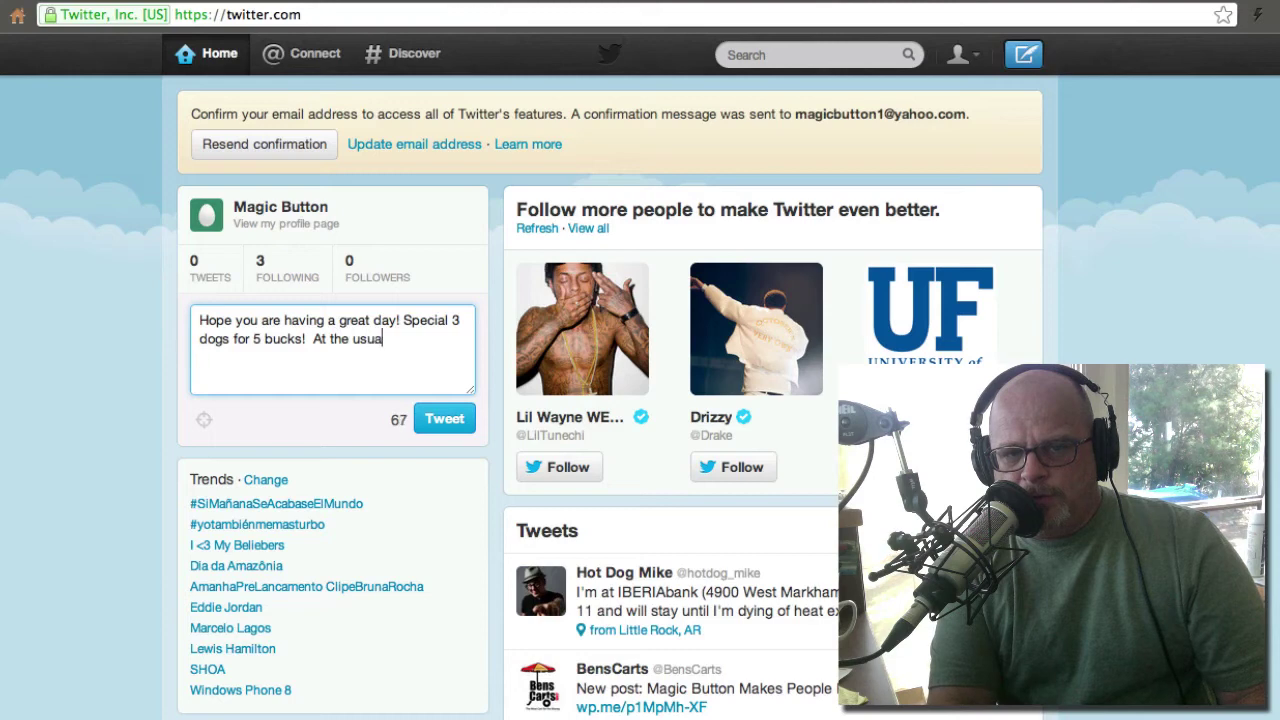
text(l spot.)
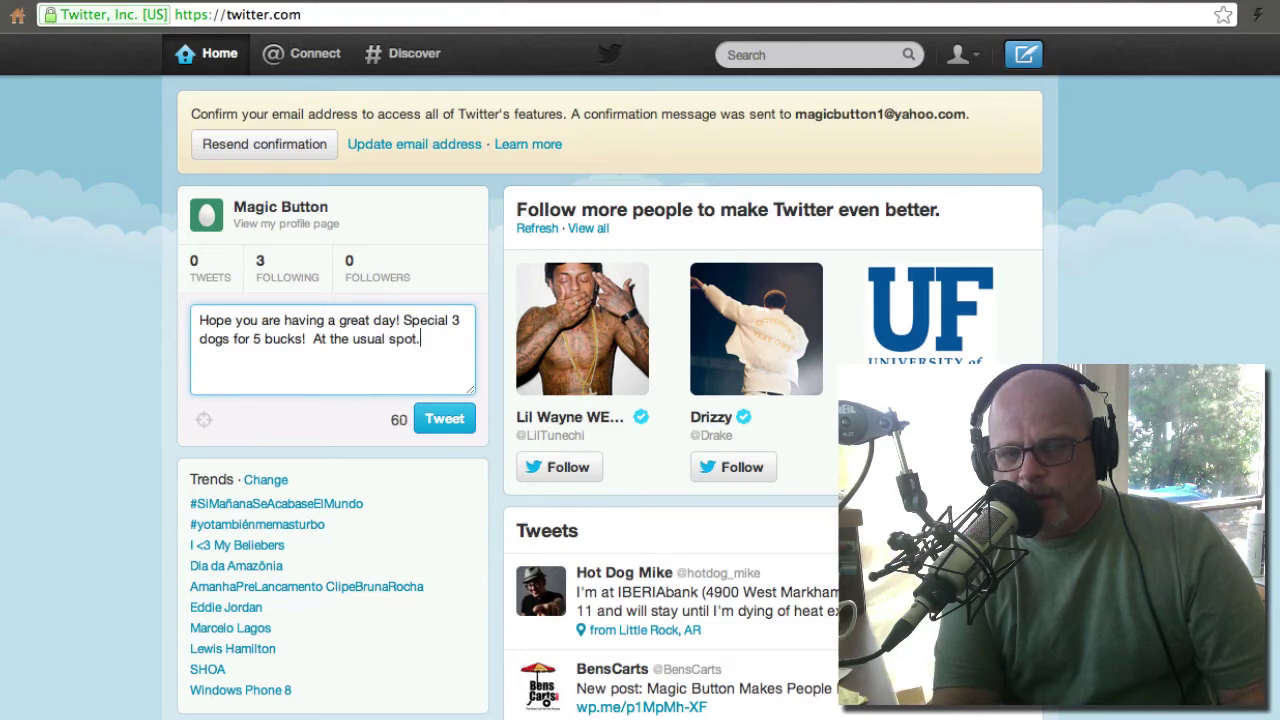
click(440, 418)
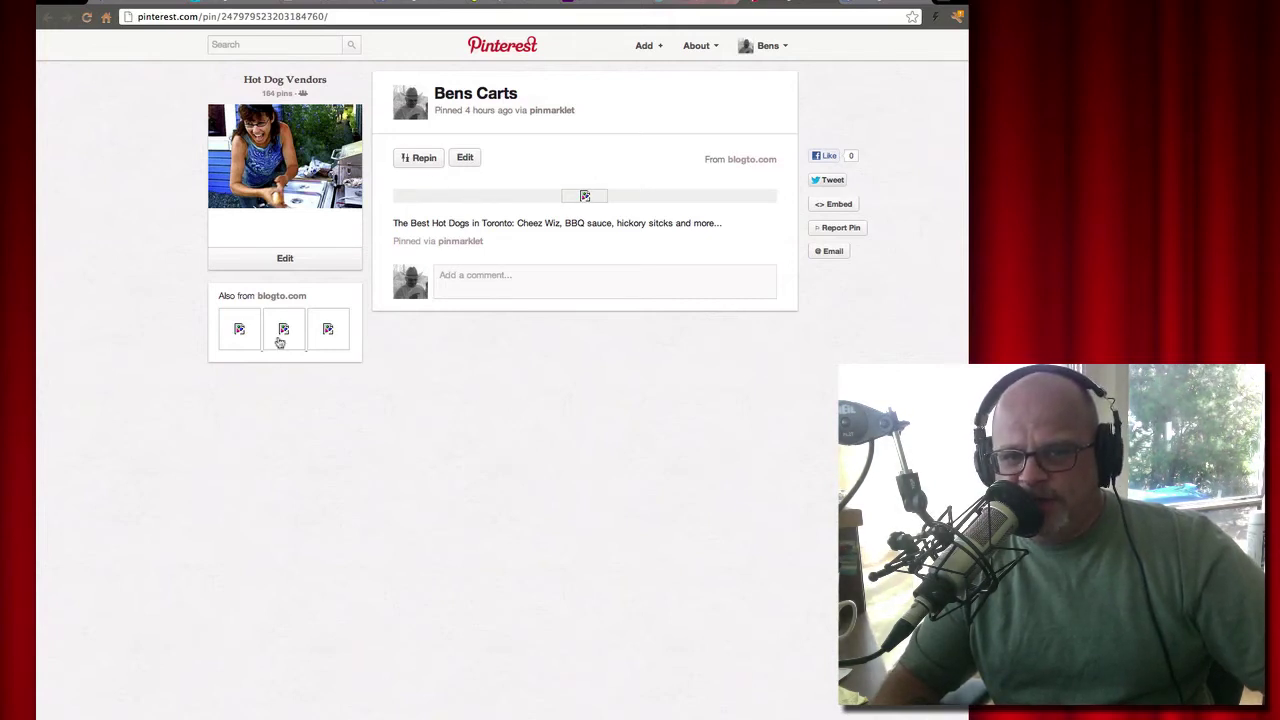
Reload the pin page and open the Bens Carts Pinterest profile with its boards
click(89, 22)
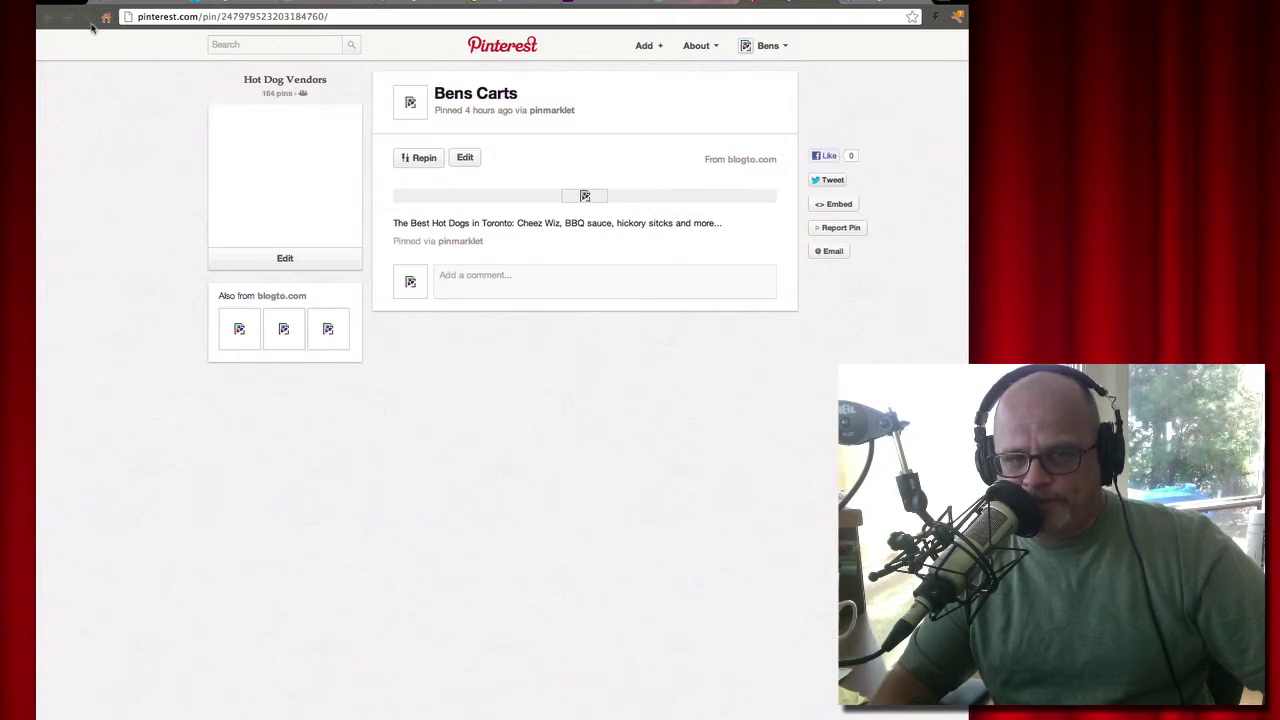
click(491, 104)
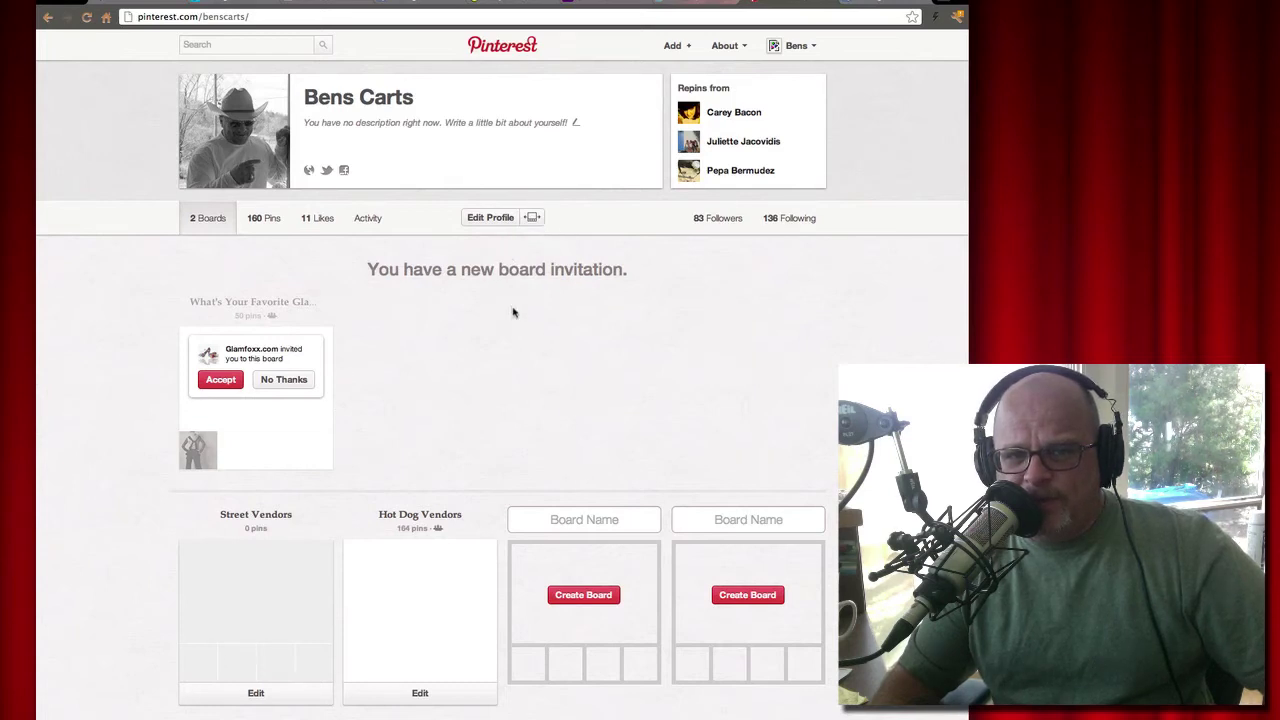
View the Pinterest profile's pins and the O'Doggys slaw dog pin, then return to Twitter's home timeline
click(258, 220)
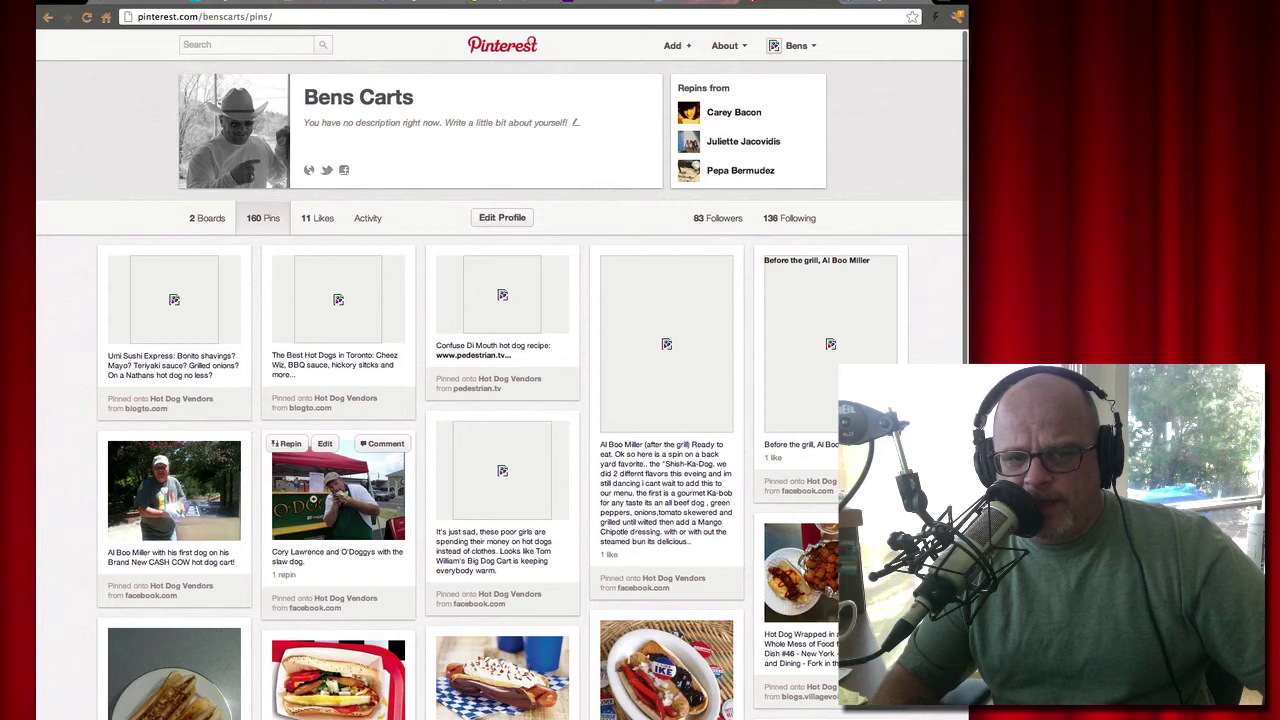
click(313, 508)
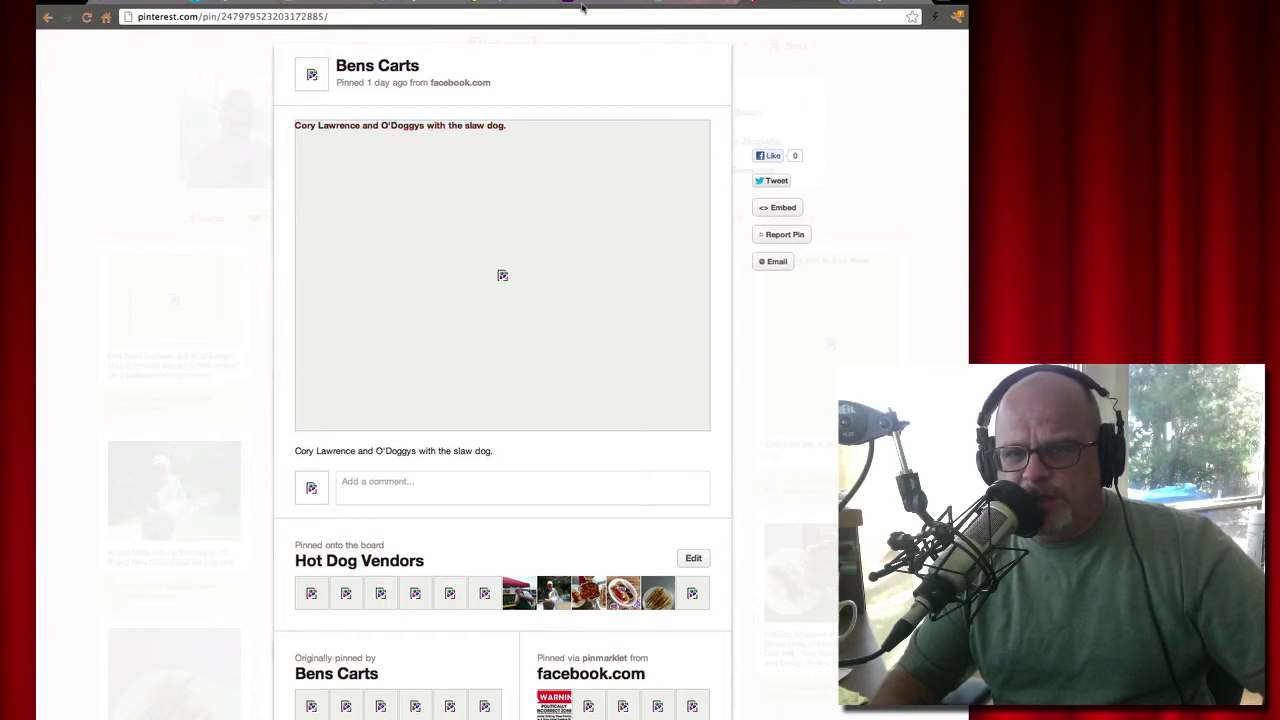
click(830, 3)
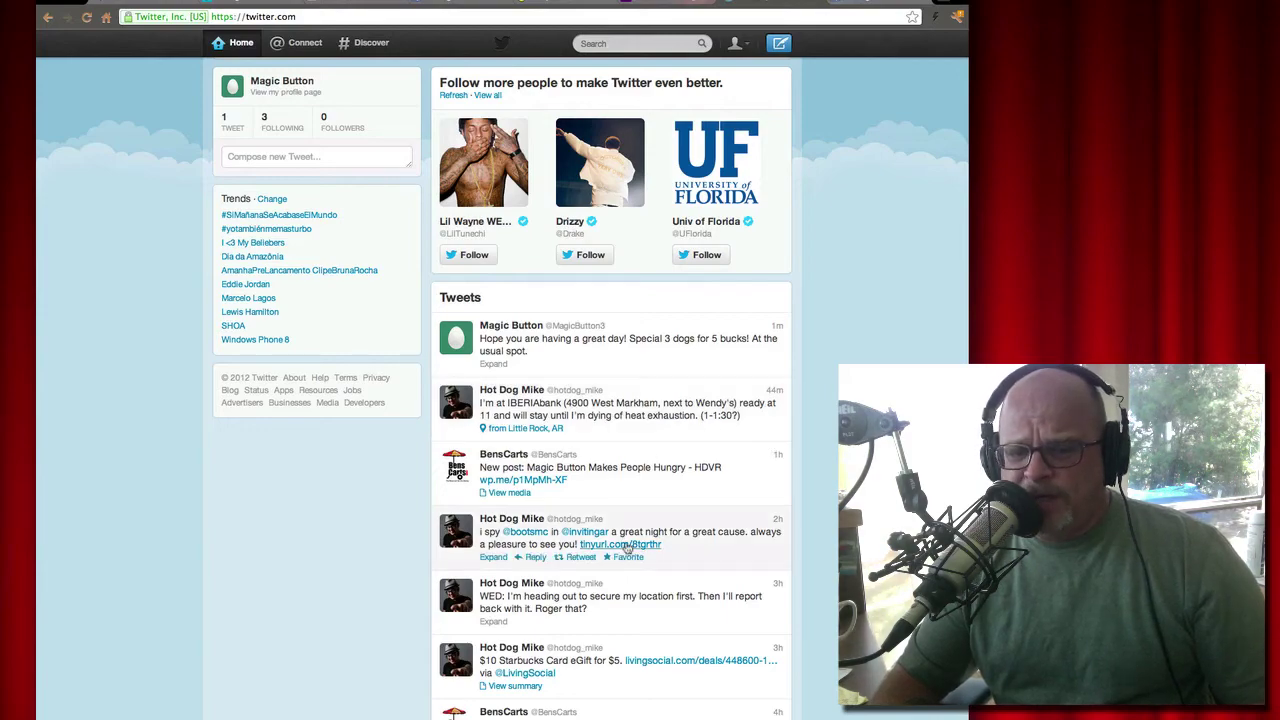
scroll(627, 545, down, 10)
scroll(627, 545, down, 5)
scroll(627, 545, up, 20)
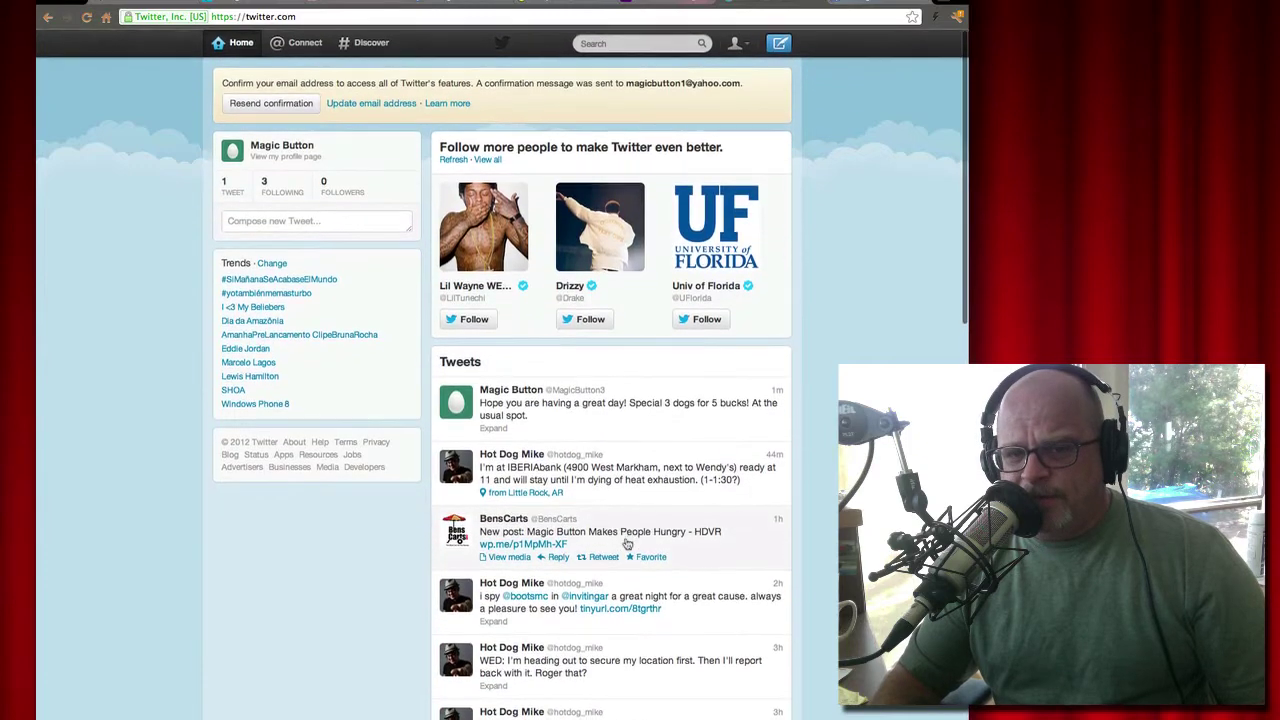
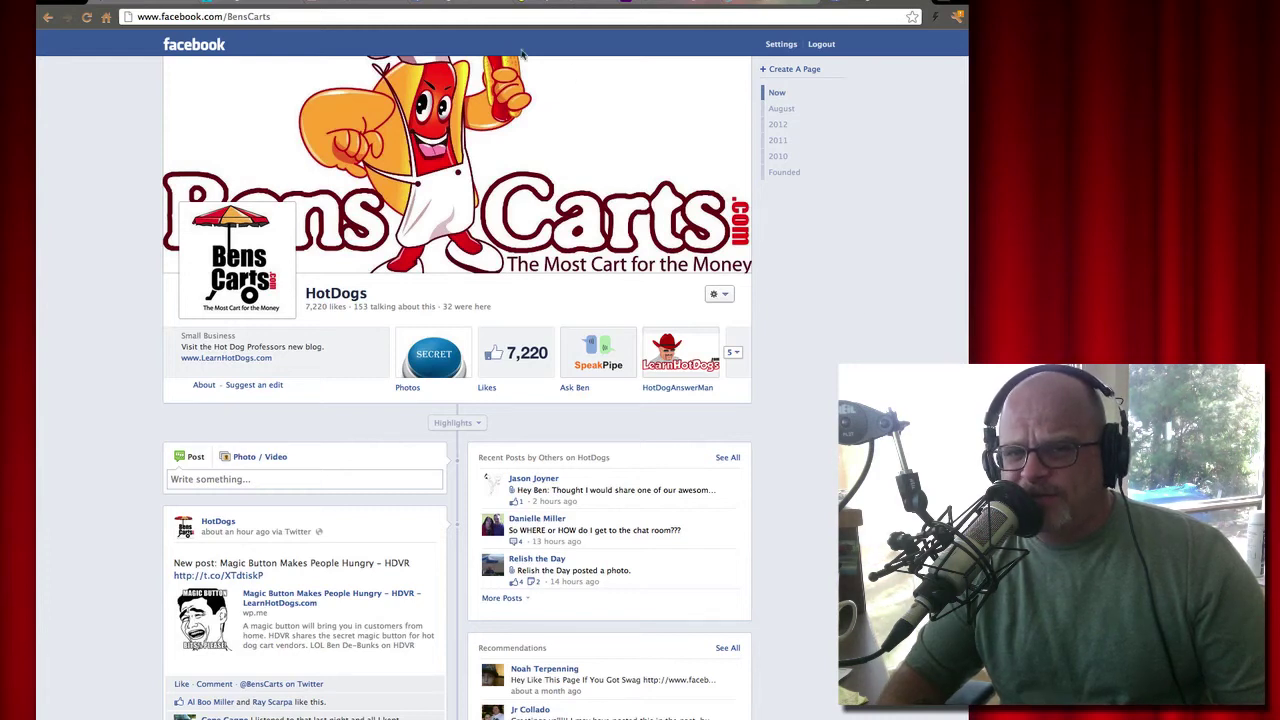
Search Google for 'qr generator' and open the qrcode.kaywa.com result
click(407, 18)
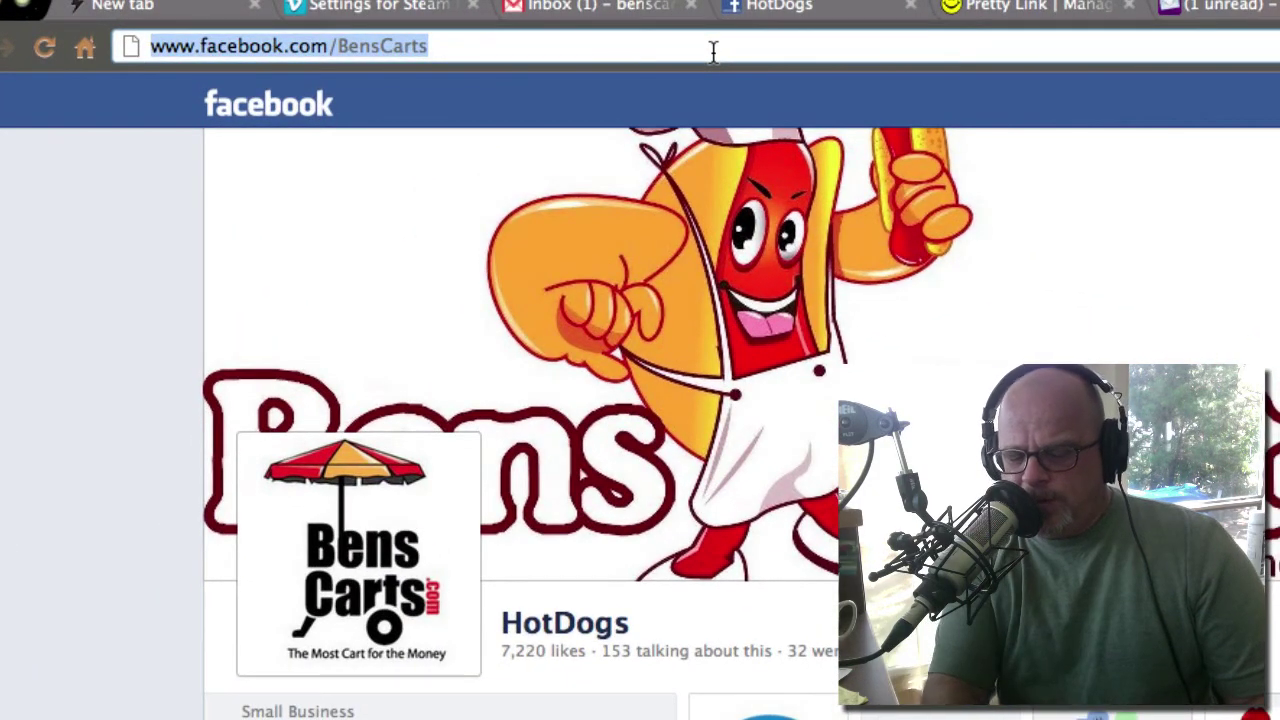
text(qu)
key(BackSpace)
text(r )
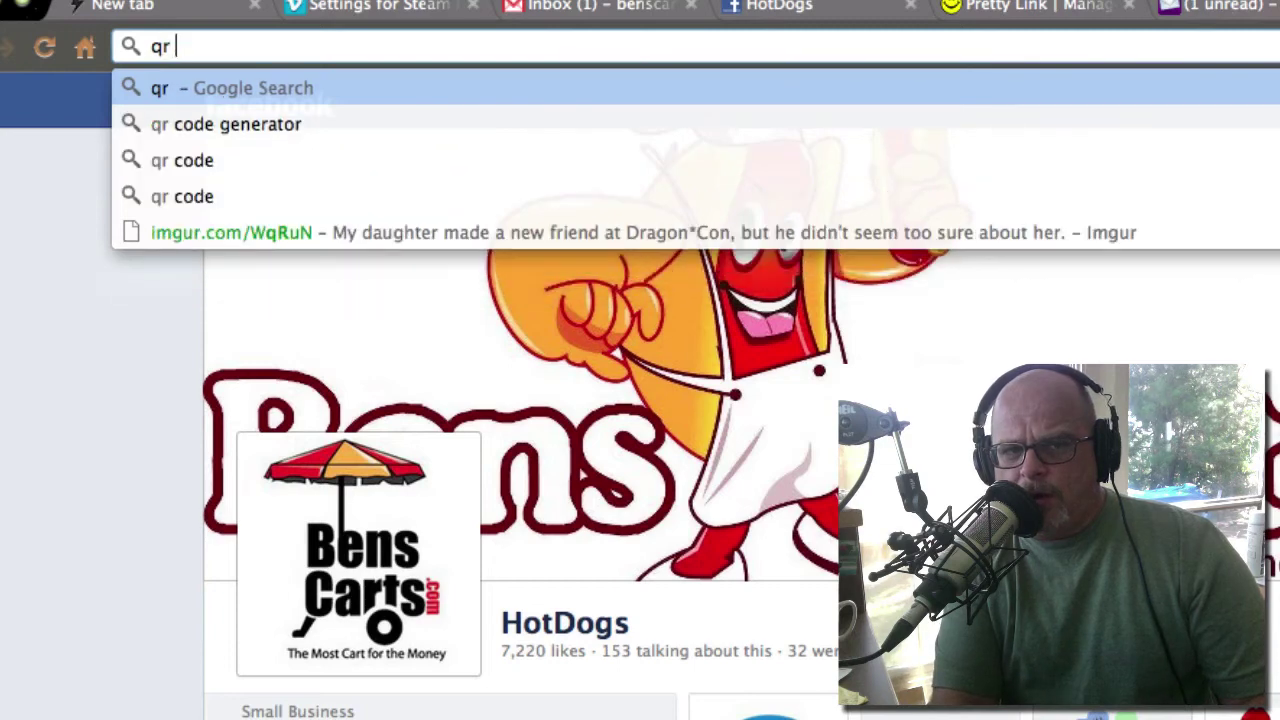
text(ge)
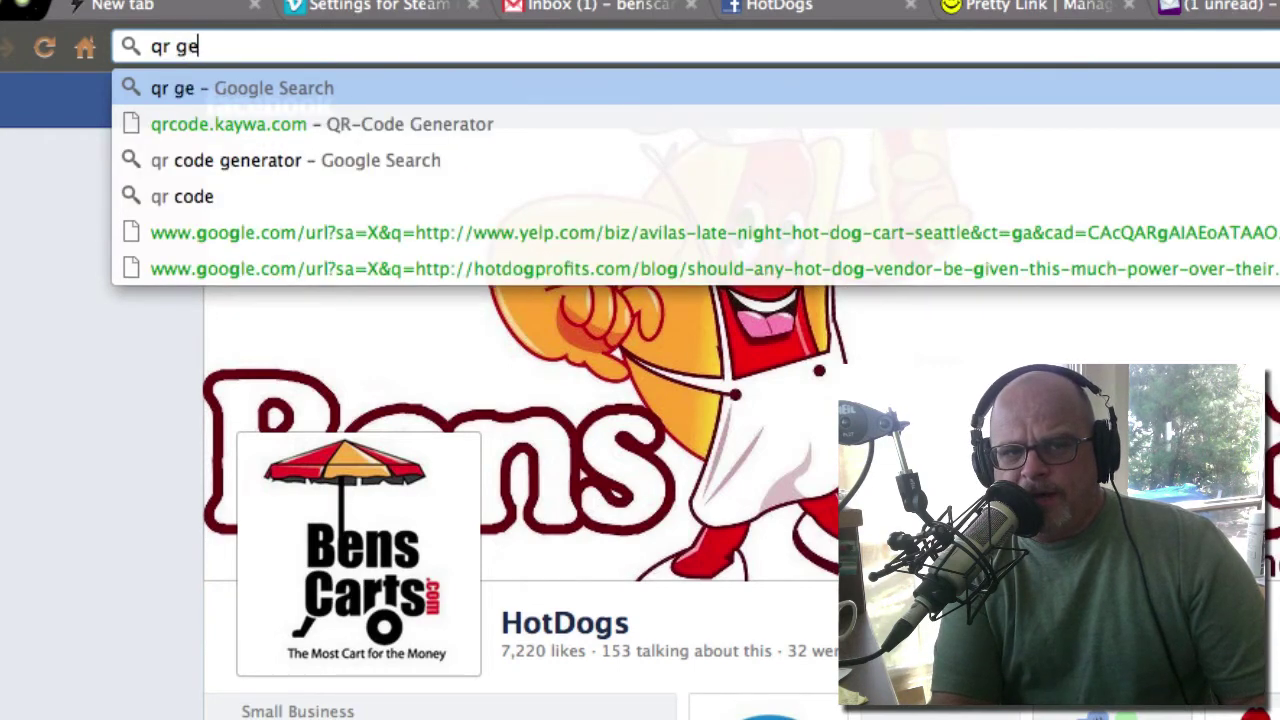
text(nerator)
key(Return)
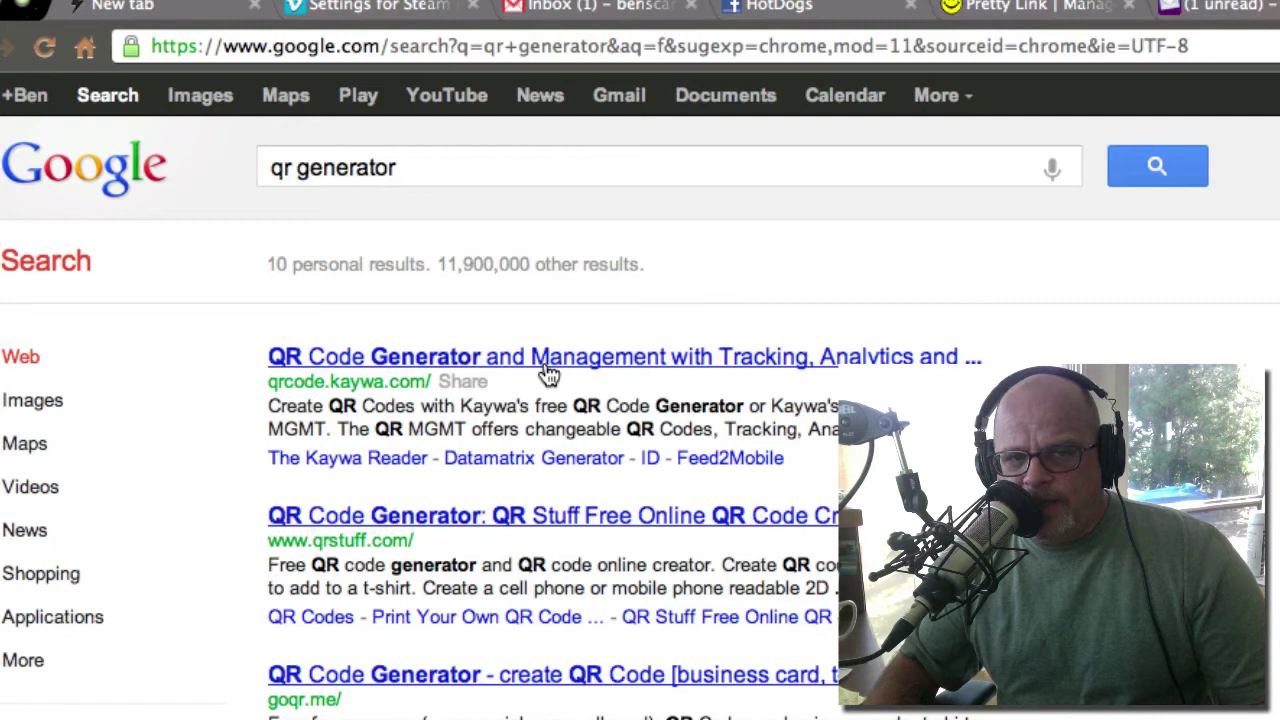
click(549, 372)
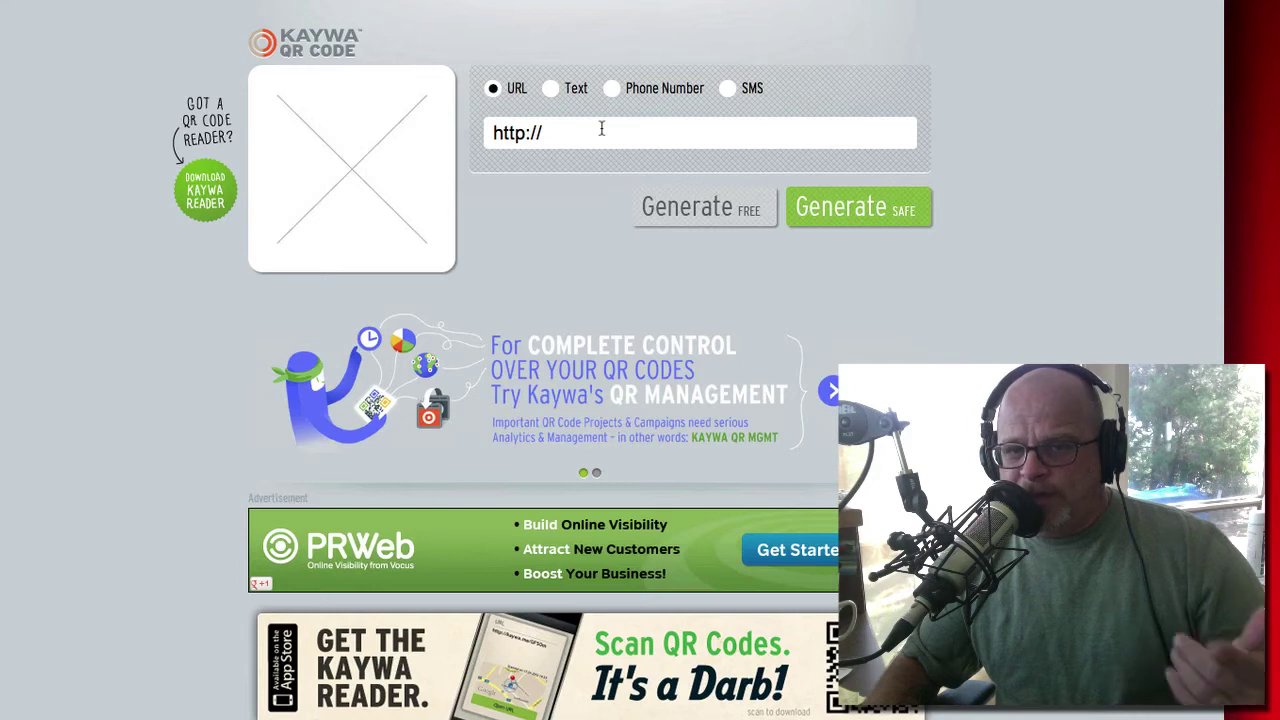
click(601, 128)
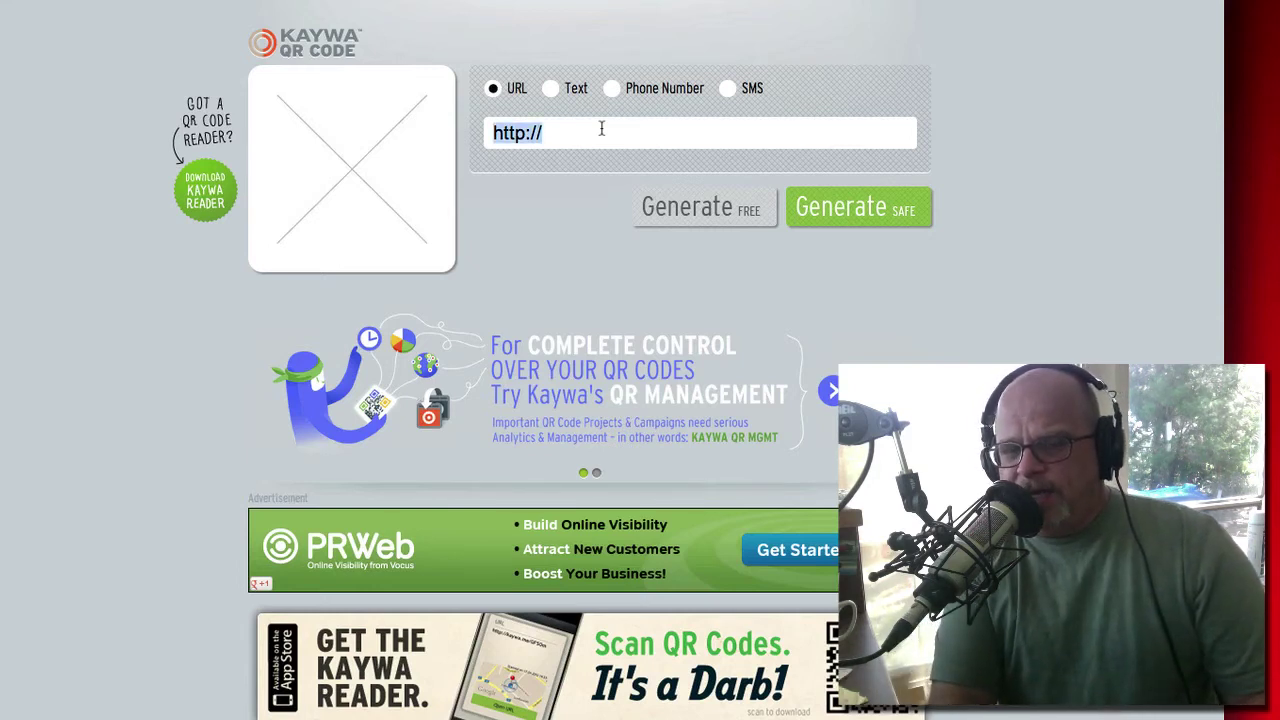
click(601, 128)
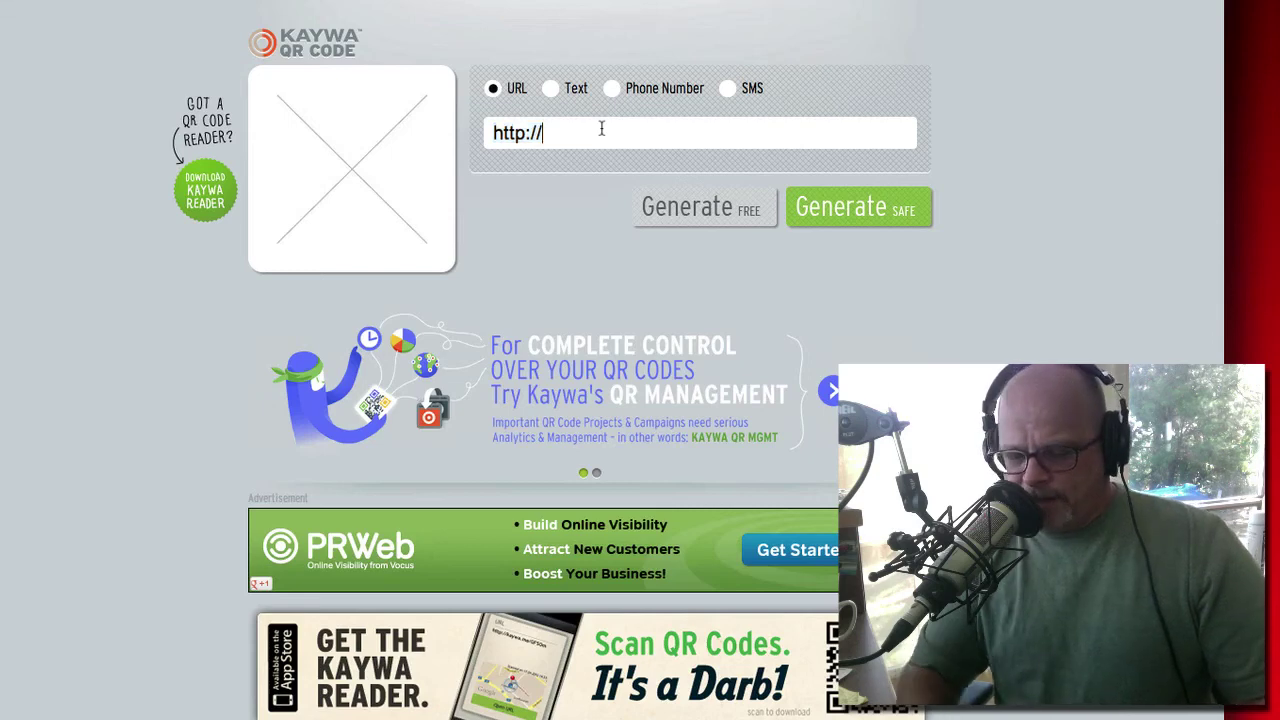
text(twitt)
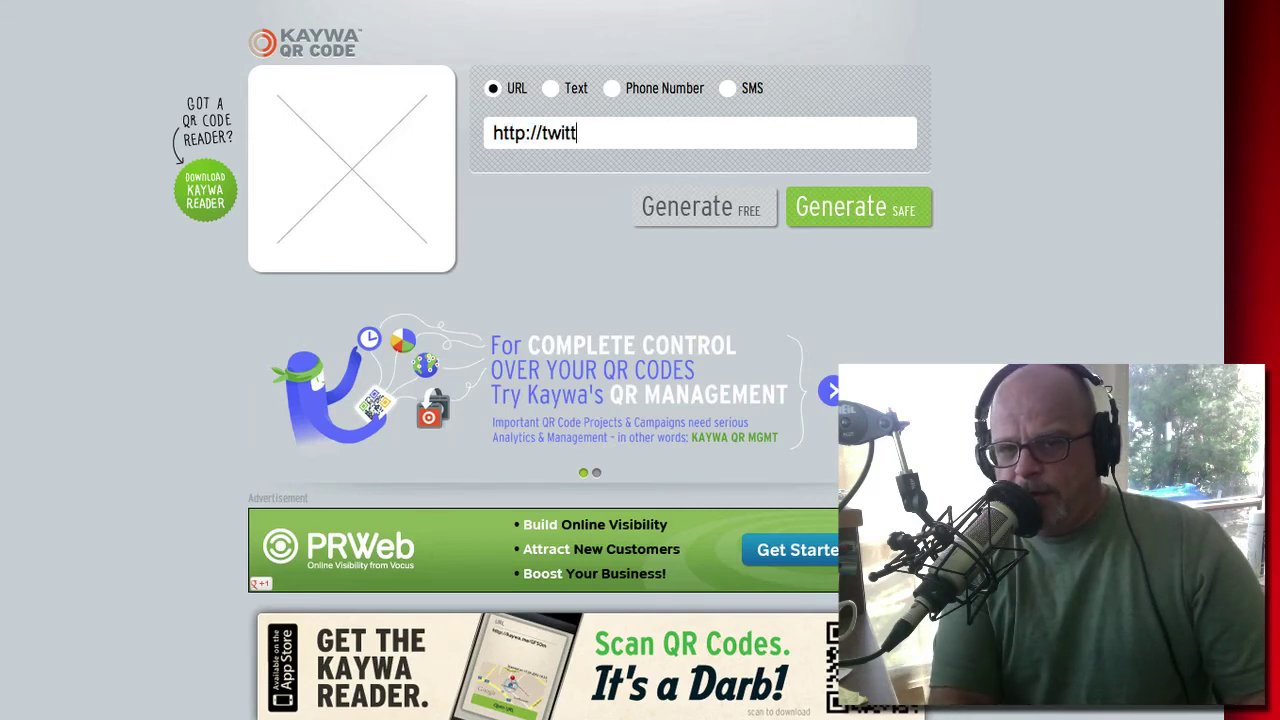
text(er.com/benscart)
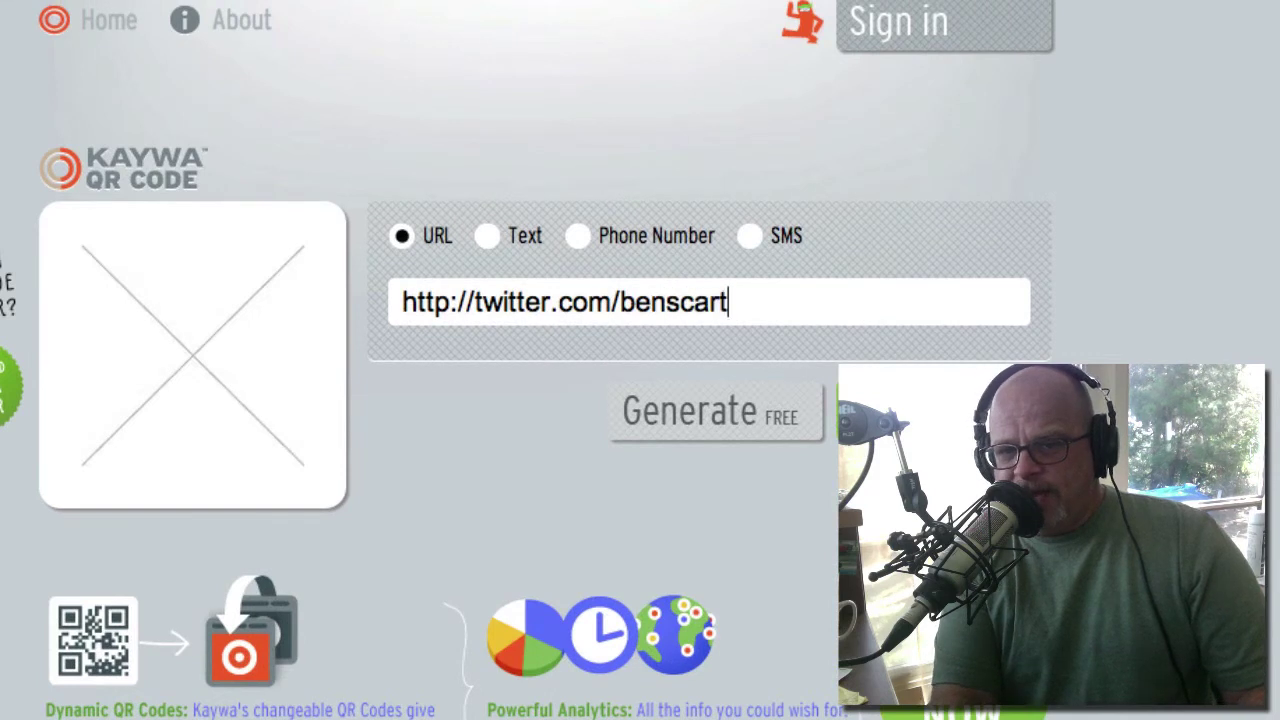
click(696, 425)
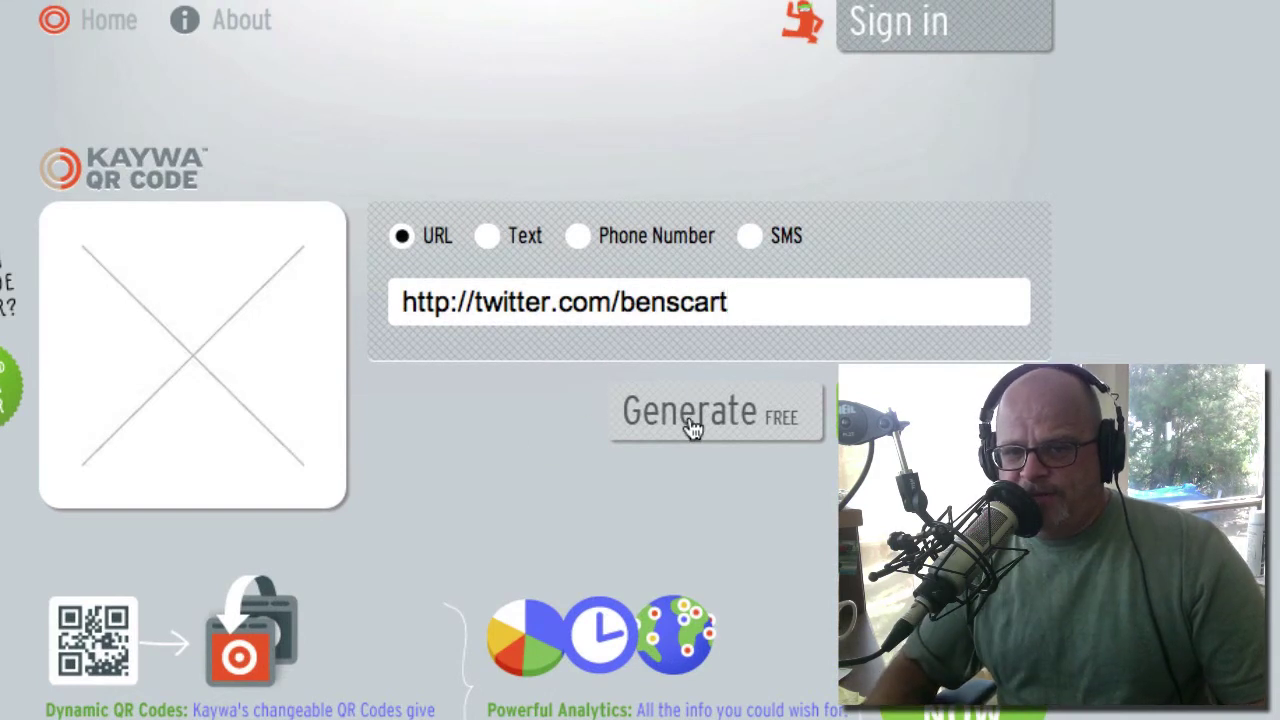
mouse_move(178, 385)
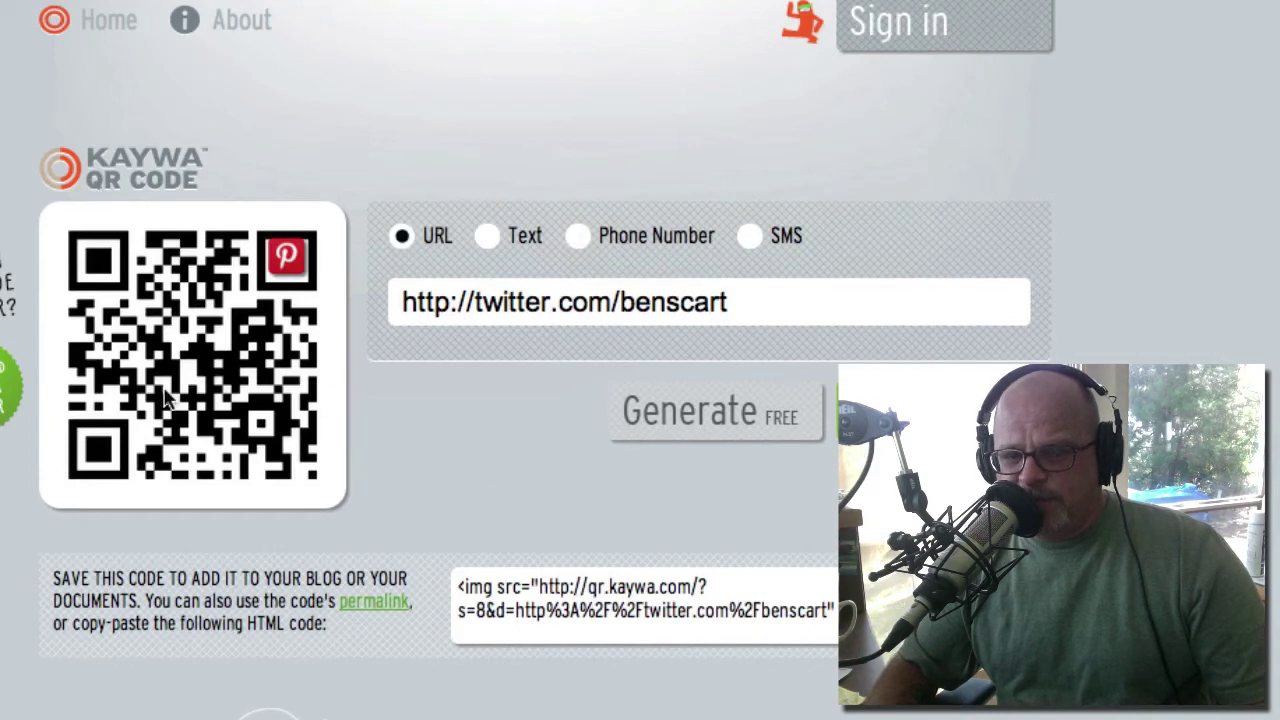
drag(168, 398, 1279, 700)
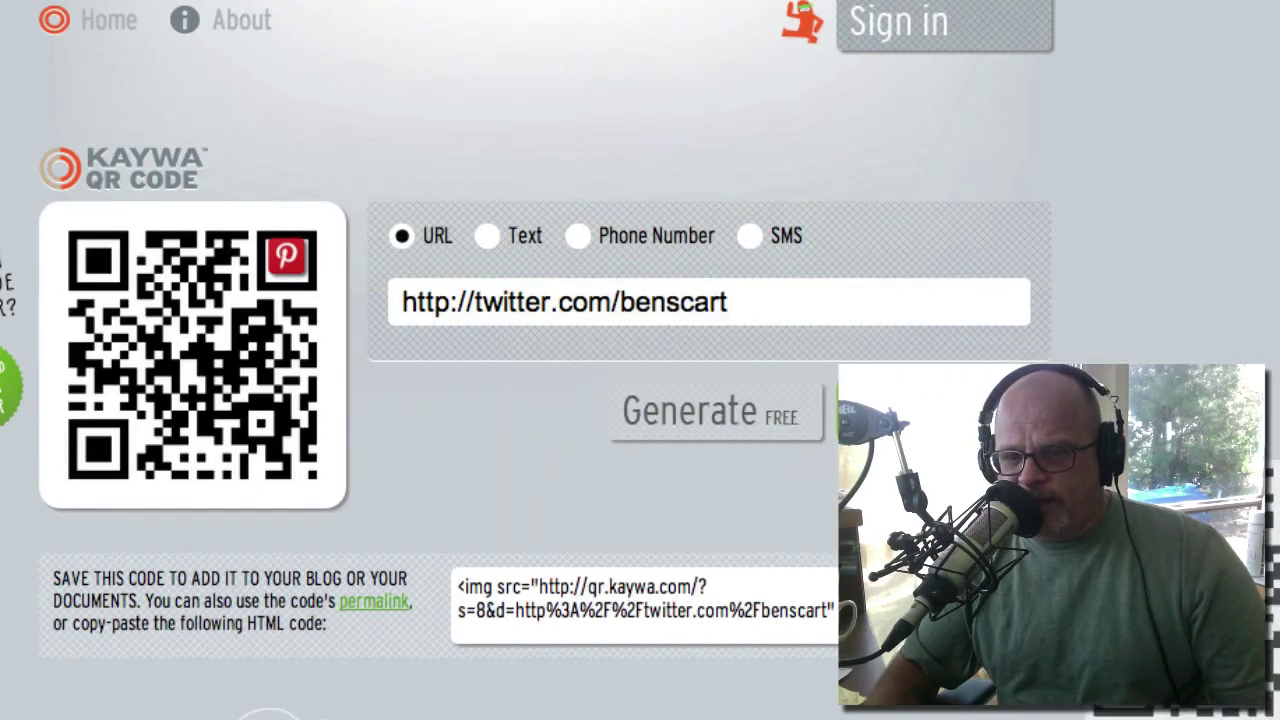
Bring up the QR image's context menu, then dismiss it without saving
right_click(190, 424)
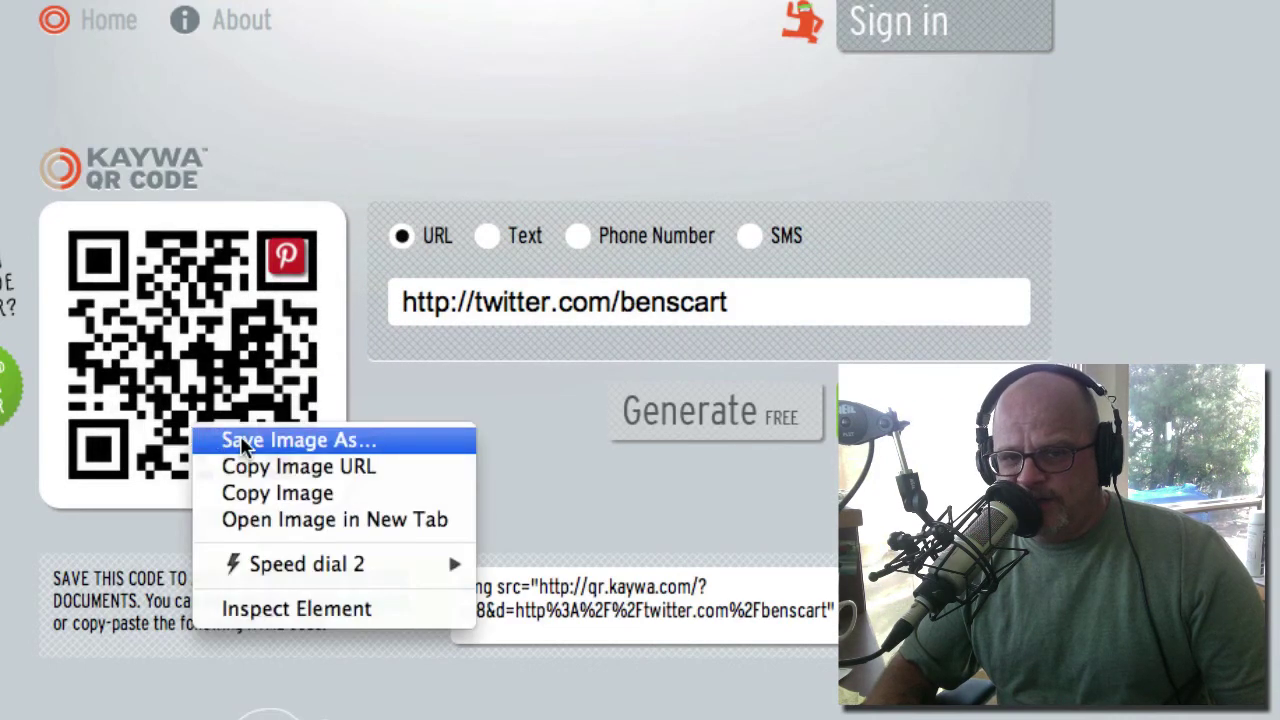
click(482, 389)
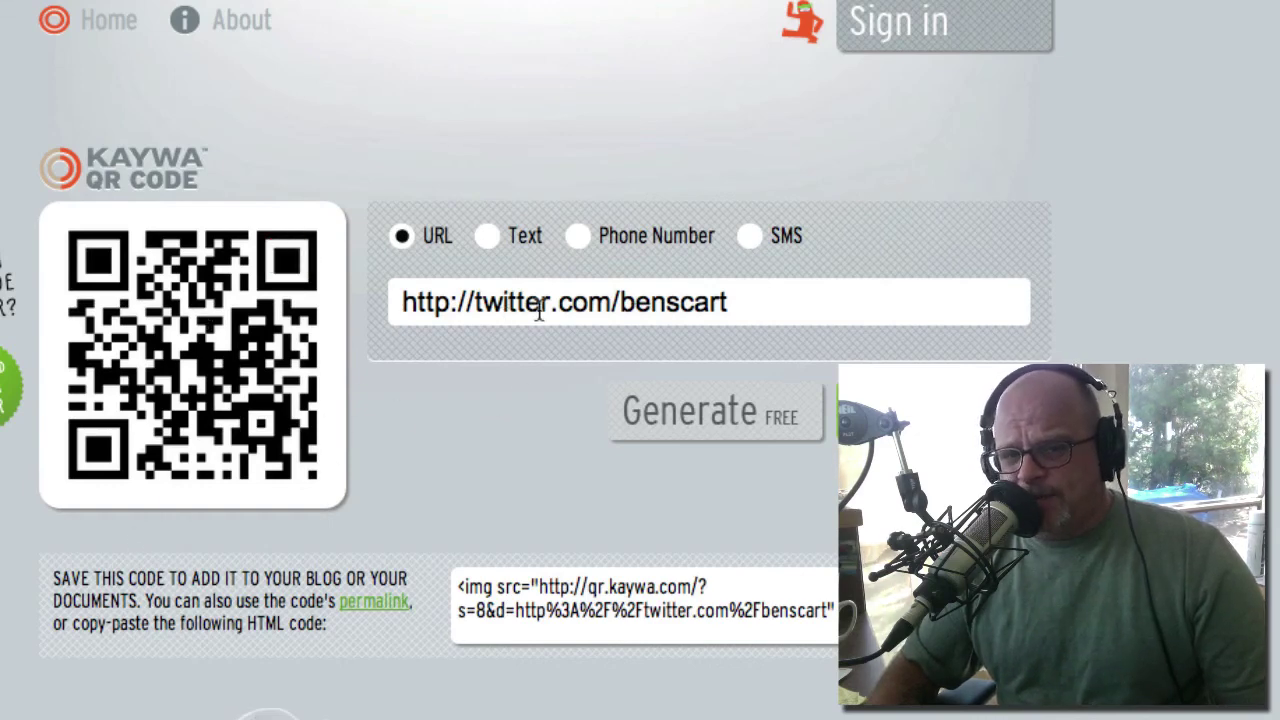
click(486, 236)
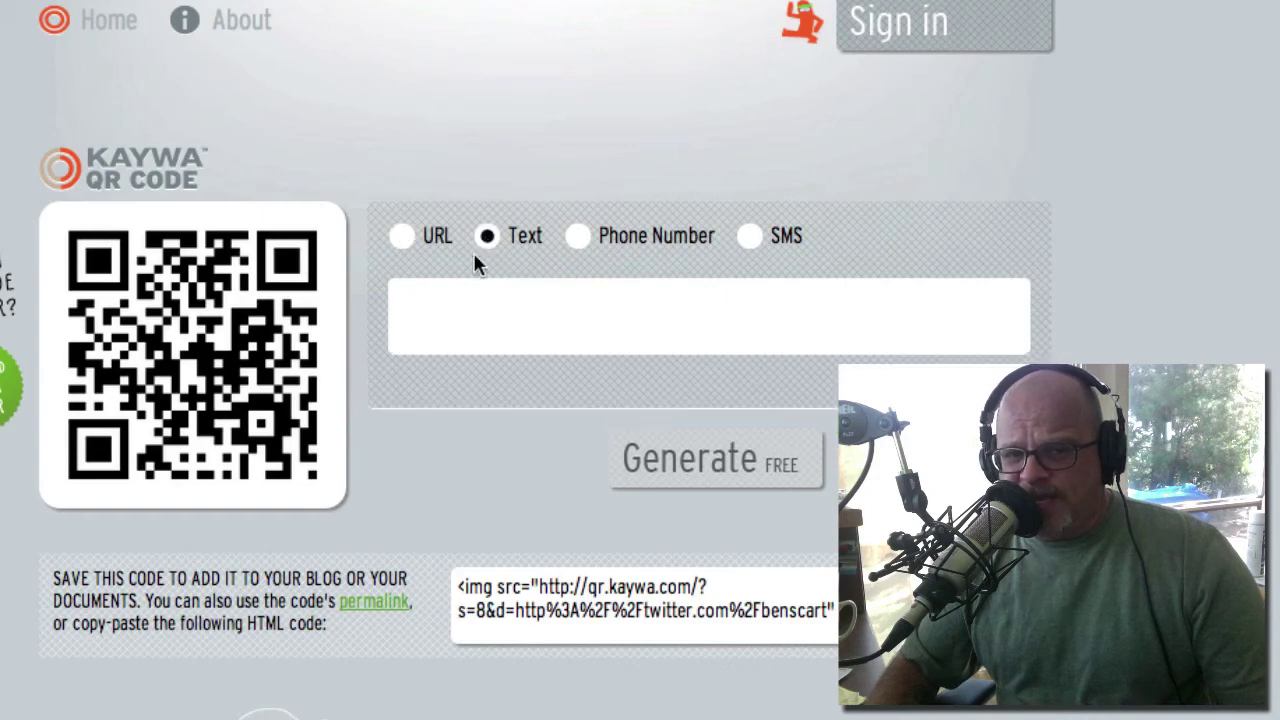
click(447, 313)
text(Th)
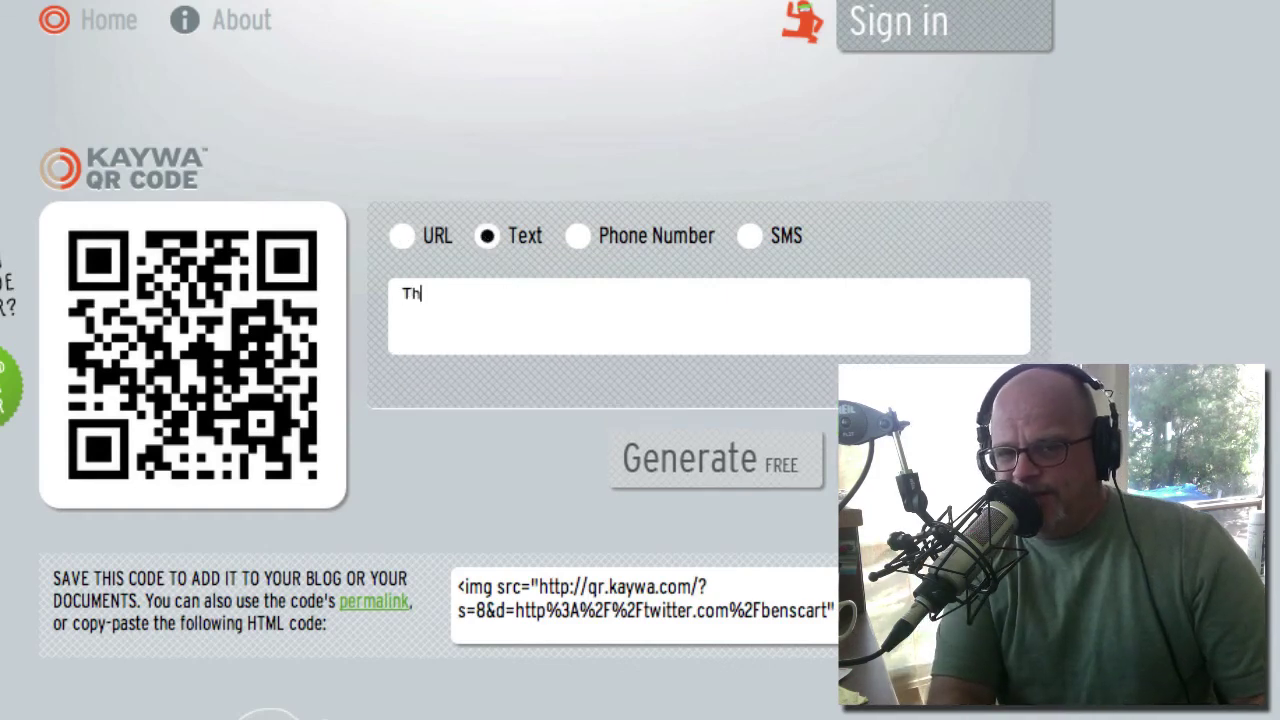
text(ank you for stop)
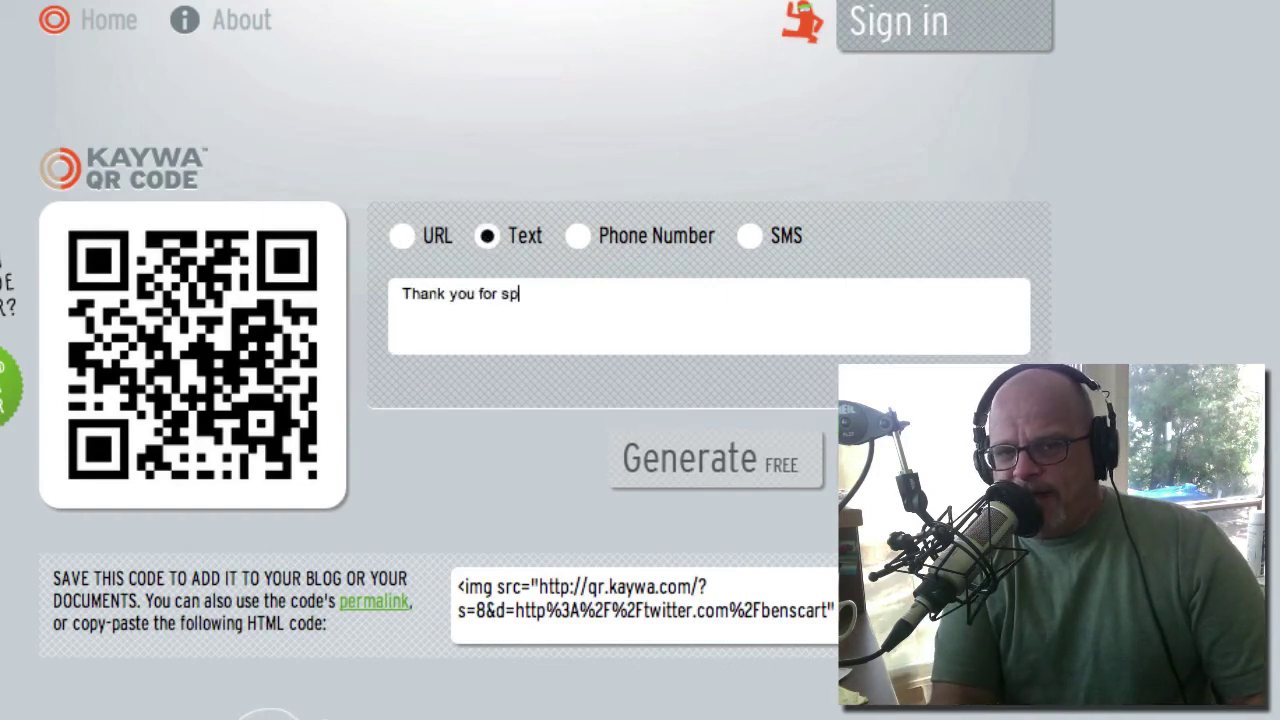
key(BackSpace)
text(topping)
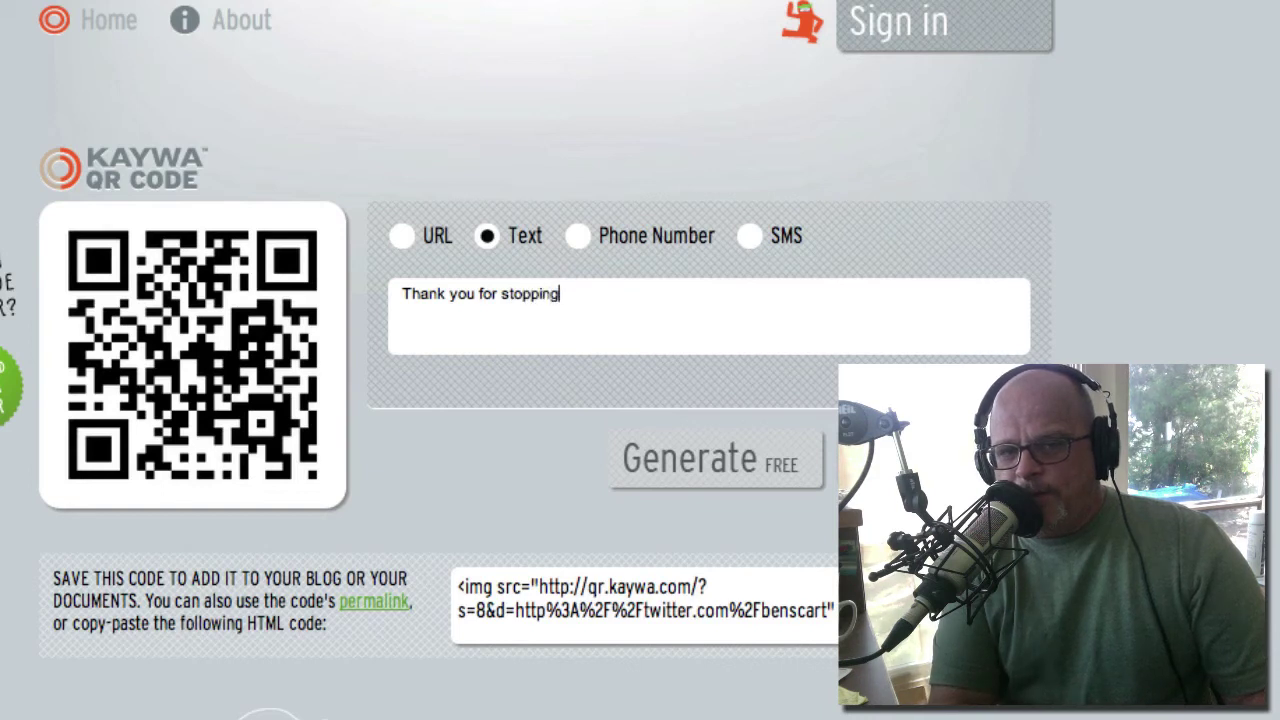
key(BackSpace)
key(BackSpace)
key(BackSpace)
key(BackSpace)
key(BackSpace)
key(BackSpace)
key(BackSpace)
key(BackSpace)
key(BackSpace)
key(BackSpace)
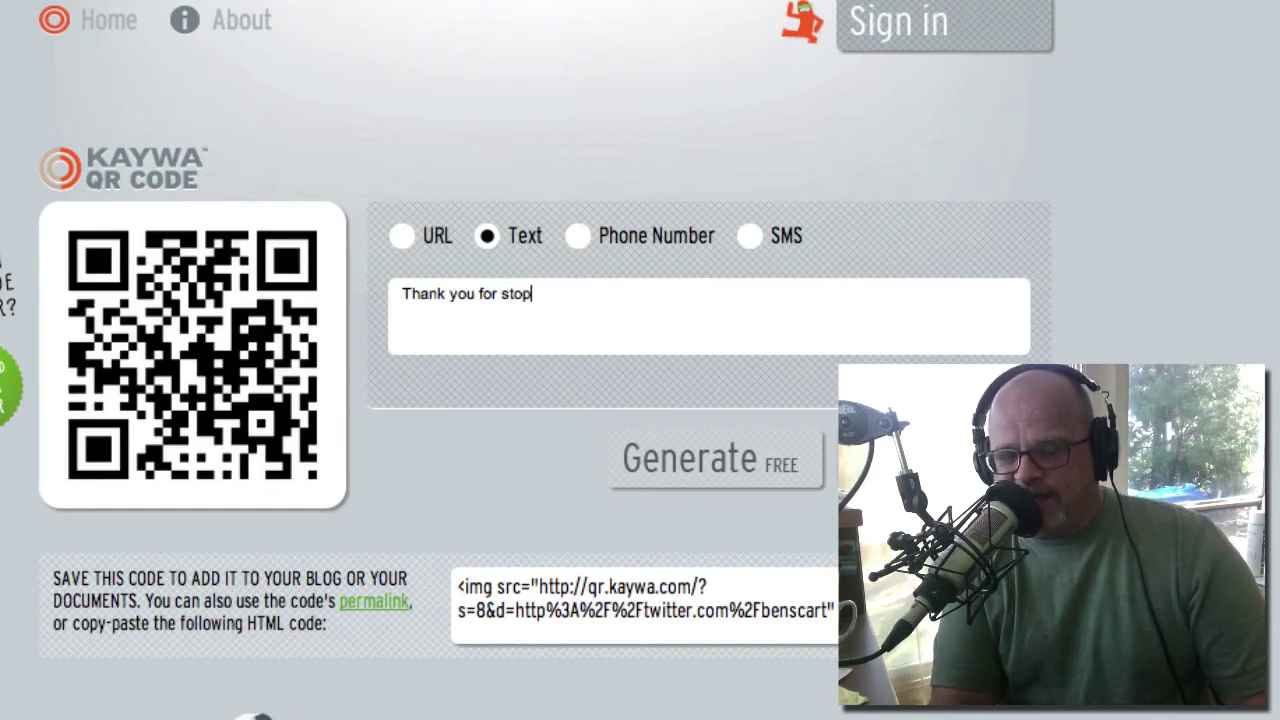
key(BackSpace)
key(BackSpace)
key(BackSpace)
key(BackSpace)
key(BackSpace)
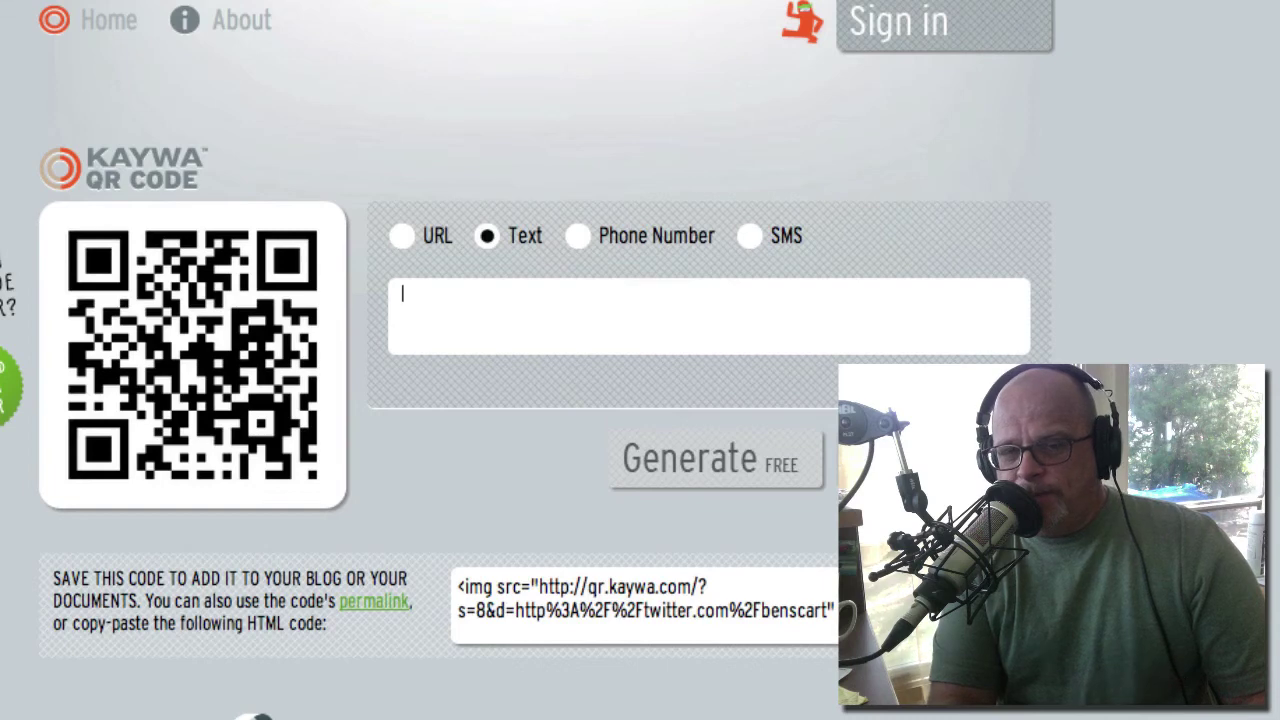